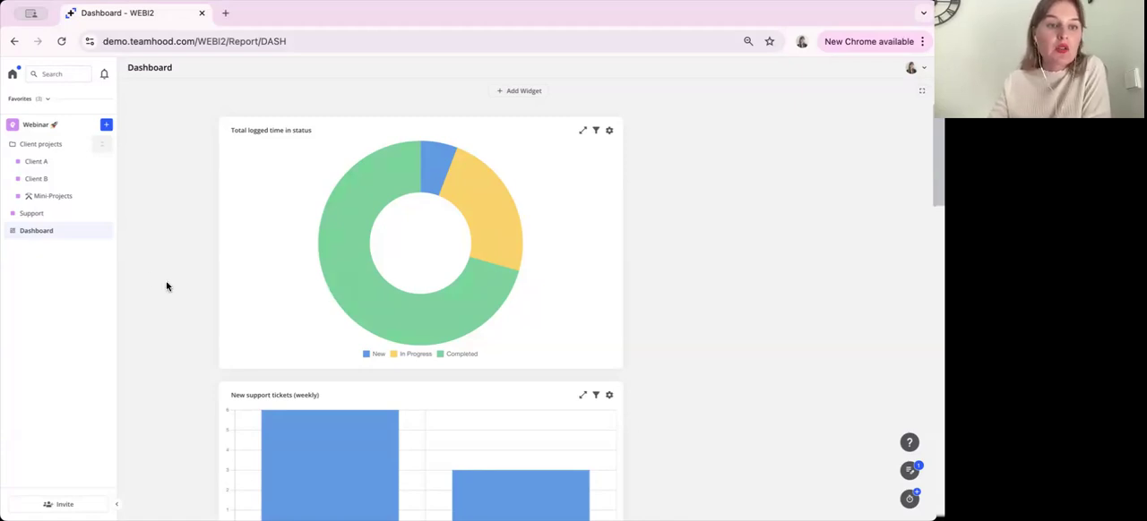
Add a new Dashboard report to the Webinar workspace
click(107, 126)
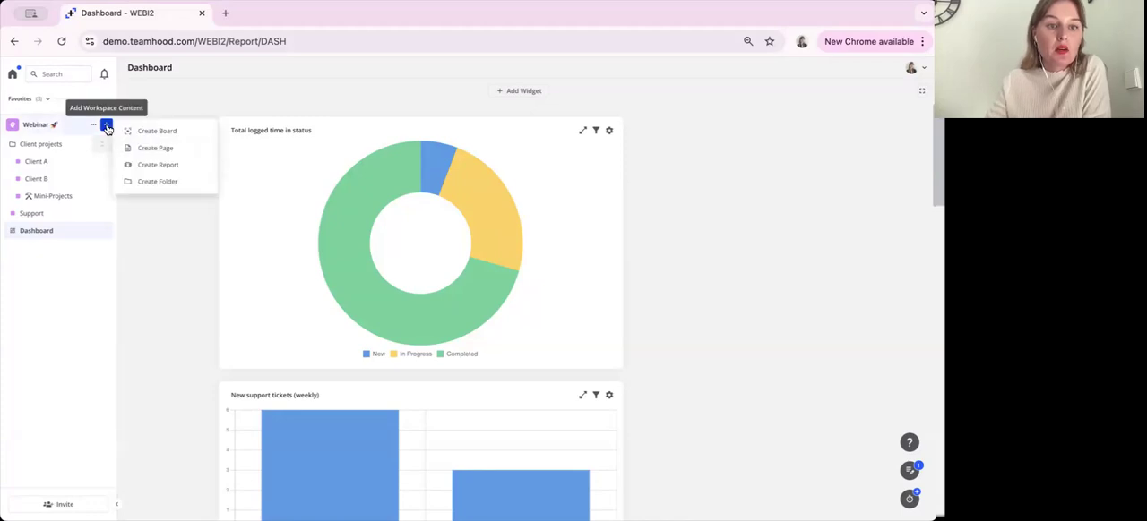
click(161, 165)
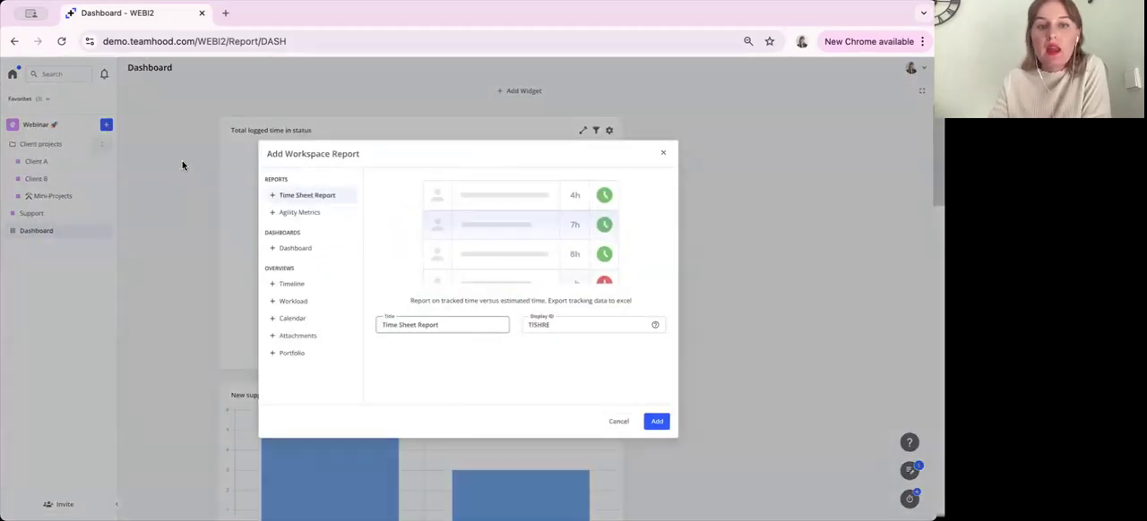
click(323, 250)
click(655, 421)
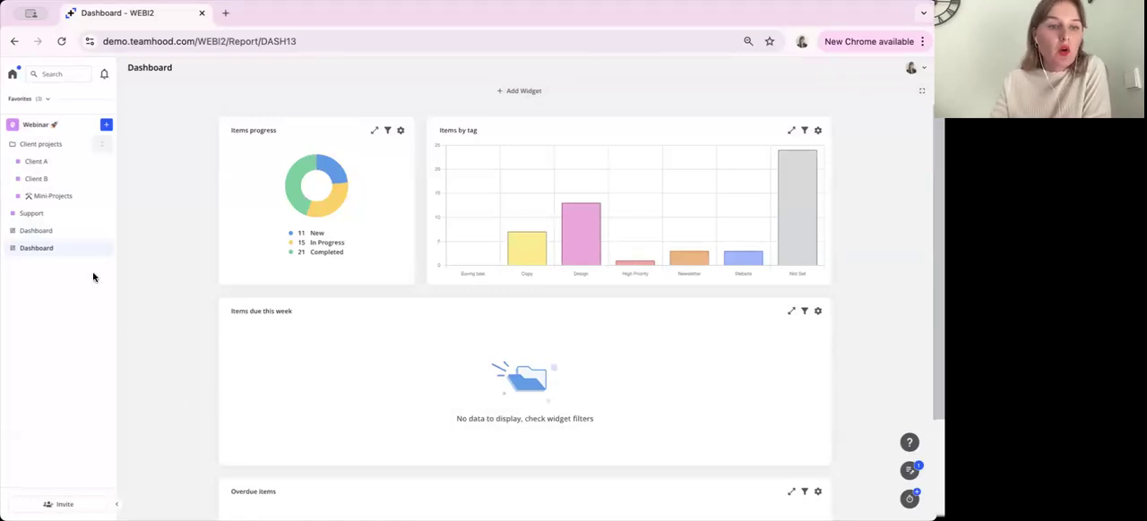
Open the original dashboard of the Webinar workspace and look through its widgets
click(61, 232)
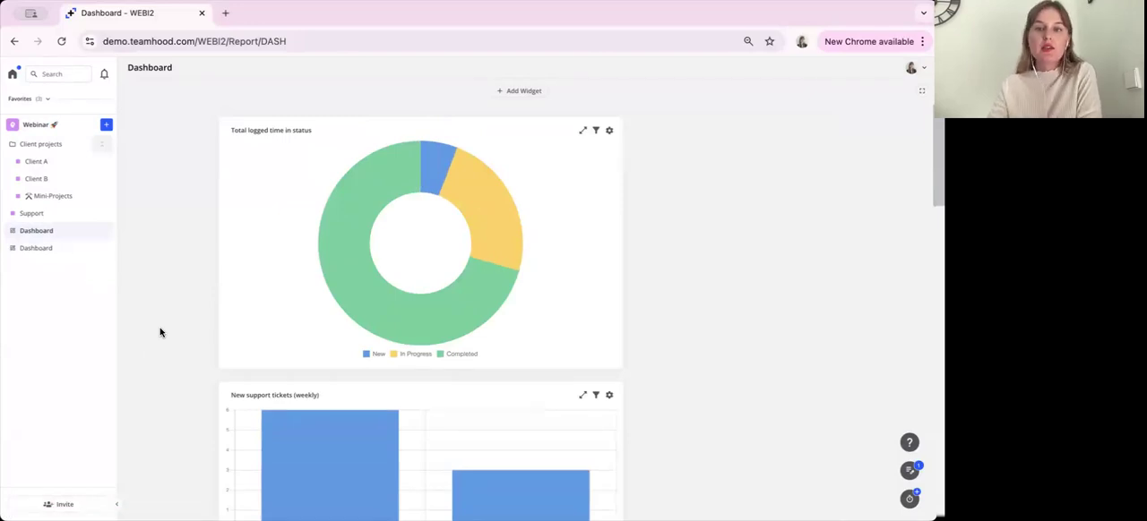
scroll(734, 241, down, 5)
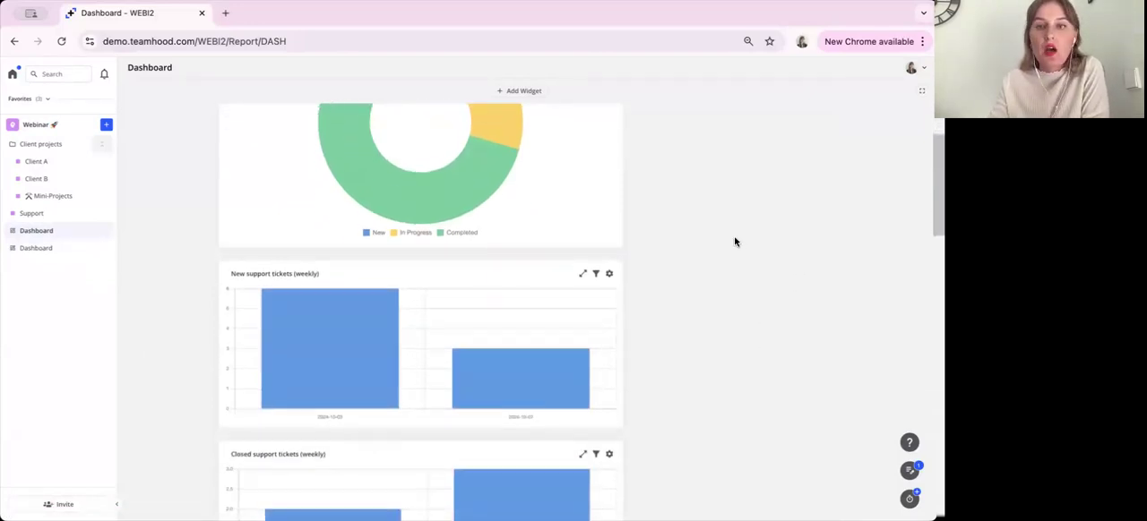
scroll(734, 241, down, 5)
scroll(734, 241, up, 10)
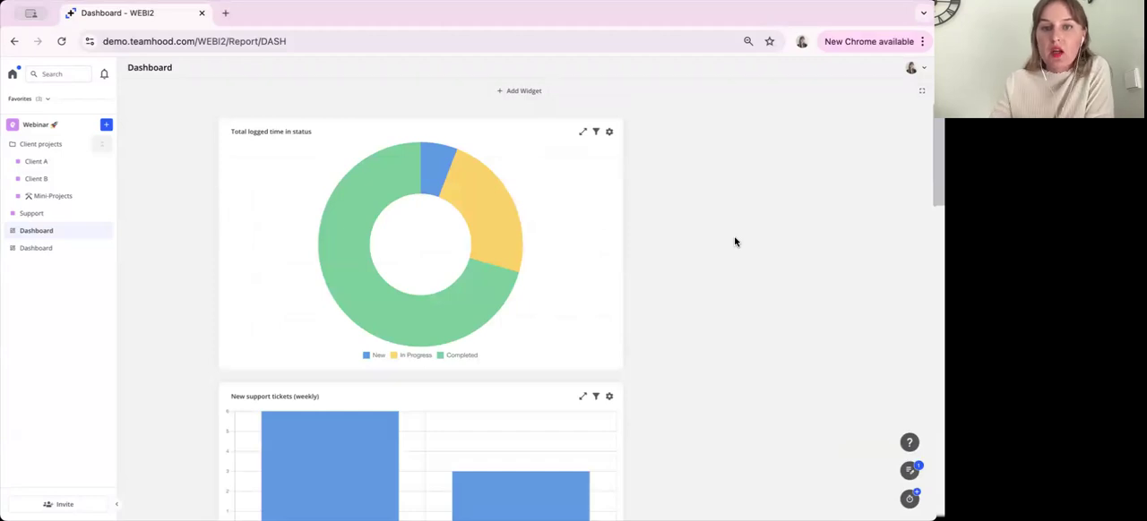
Start a new Custom Chart widget on the dashboard and set its chart type to Donut
click(527, 91)
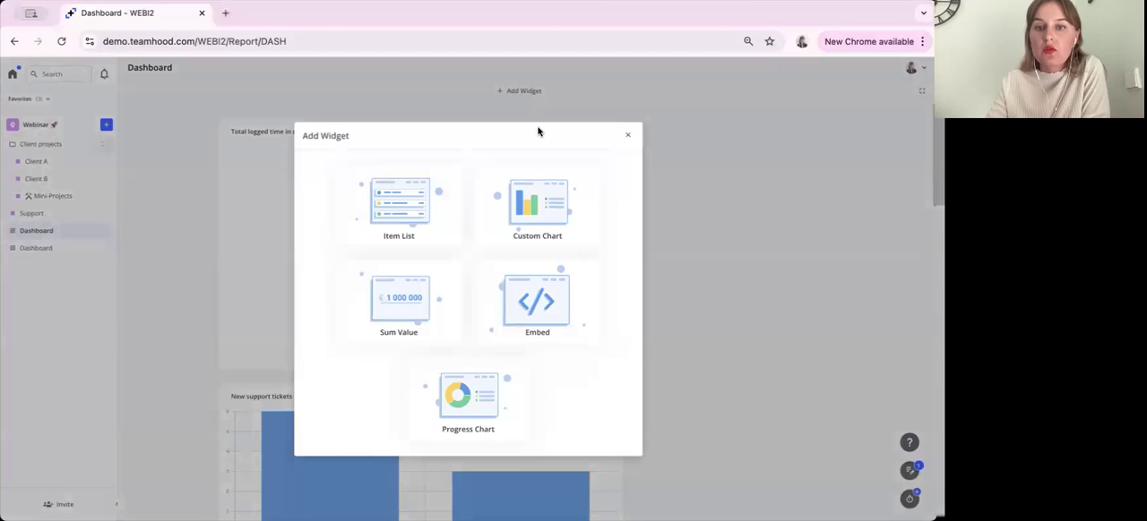
click(579, 230)
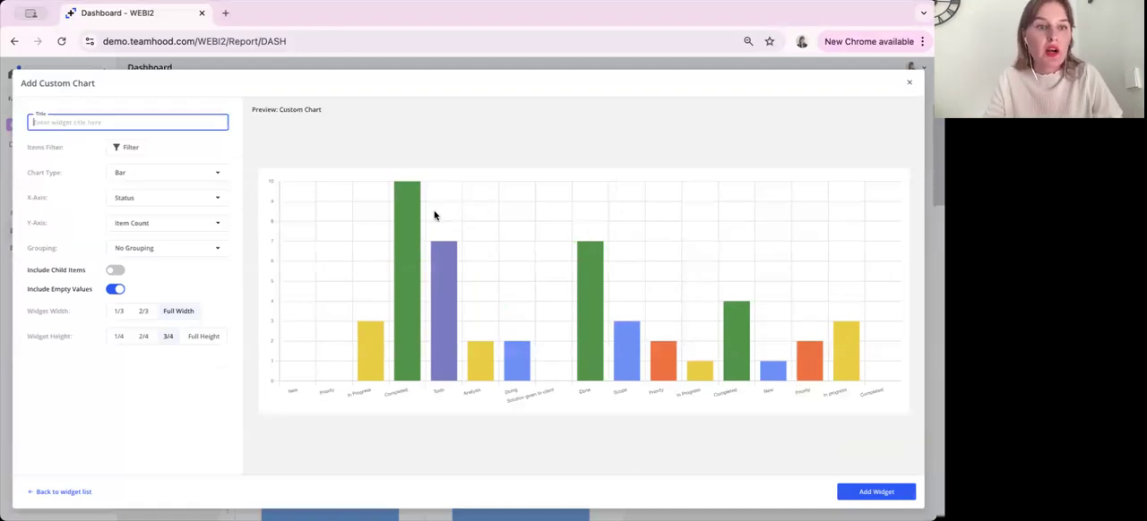
click(212, 173)
click(201, 229)
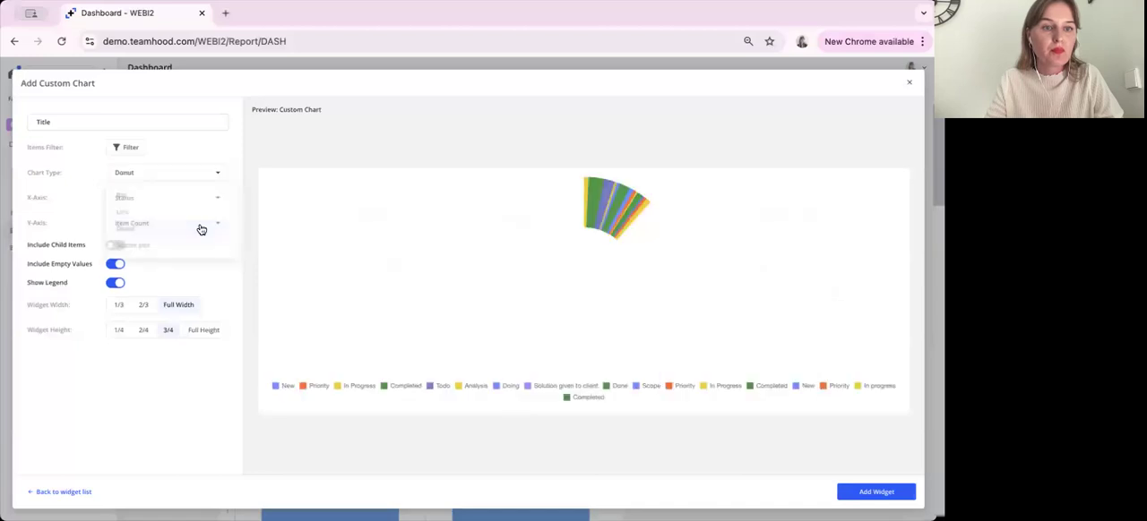
Title the new chart widget "Total logged time in status"
click(149, 123)
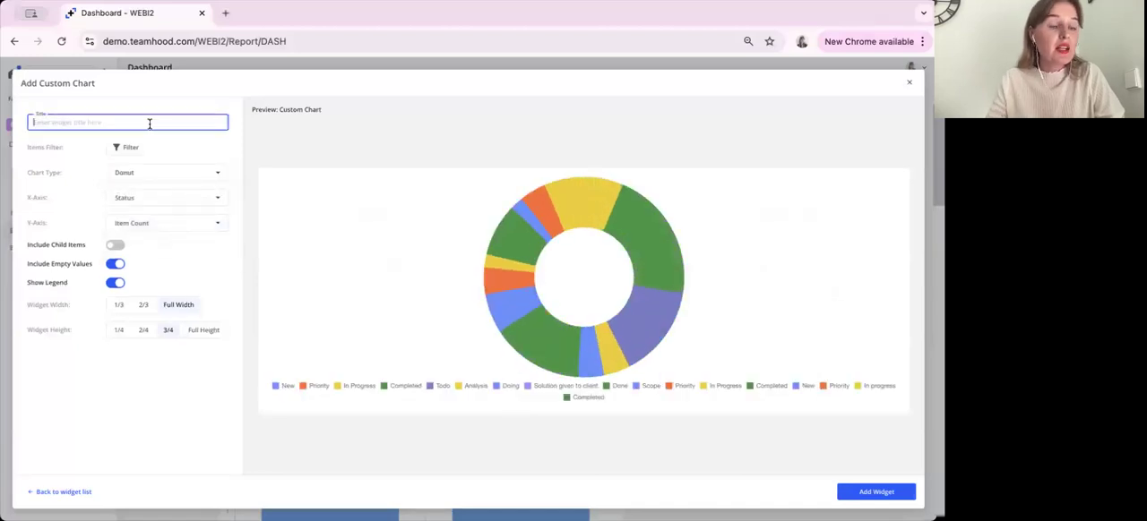
text(T)
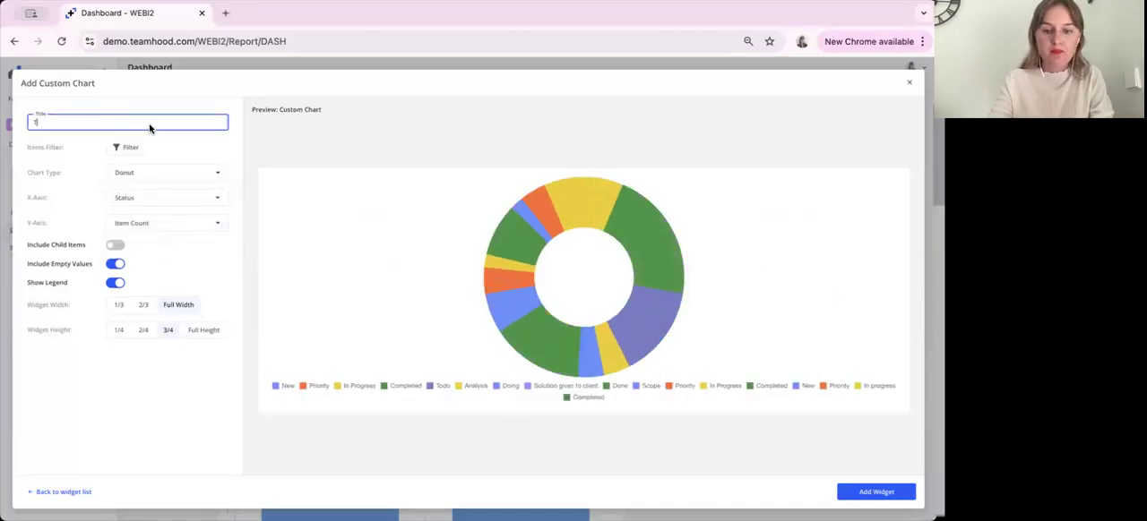
text(otal)
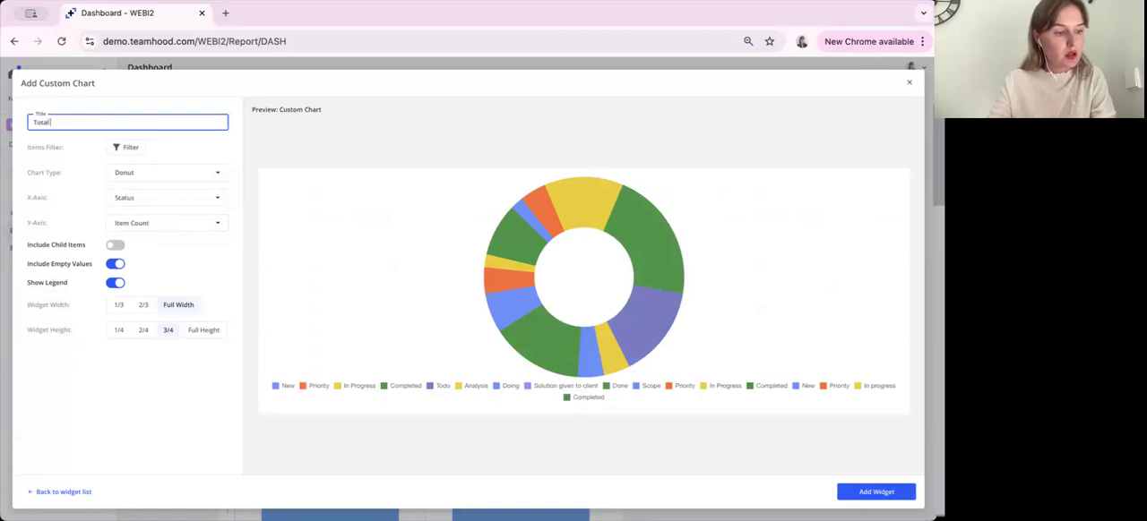
text( logge)
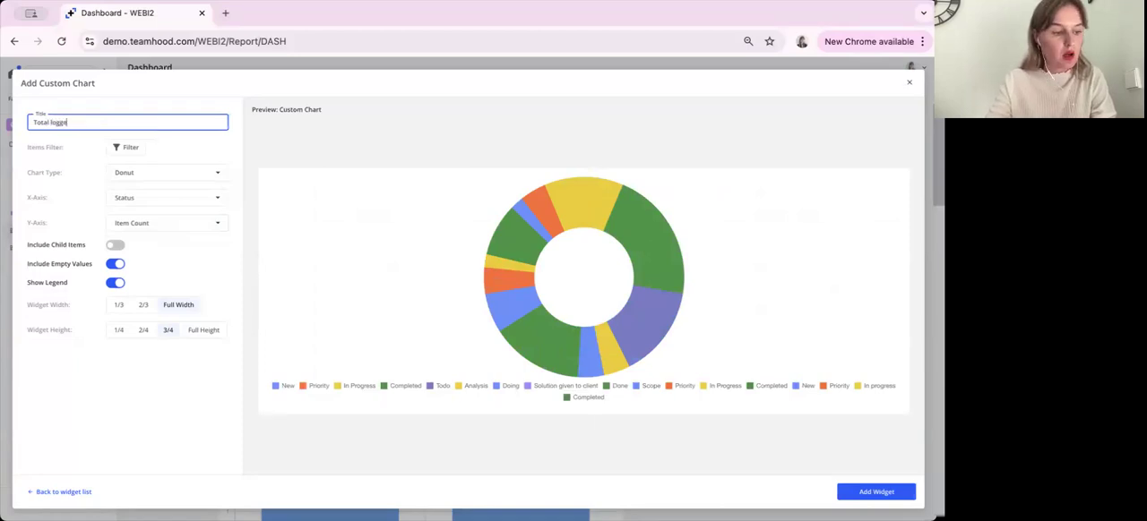
text(d time in status)
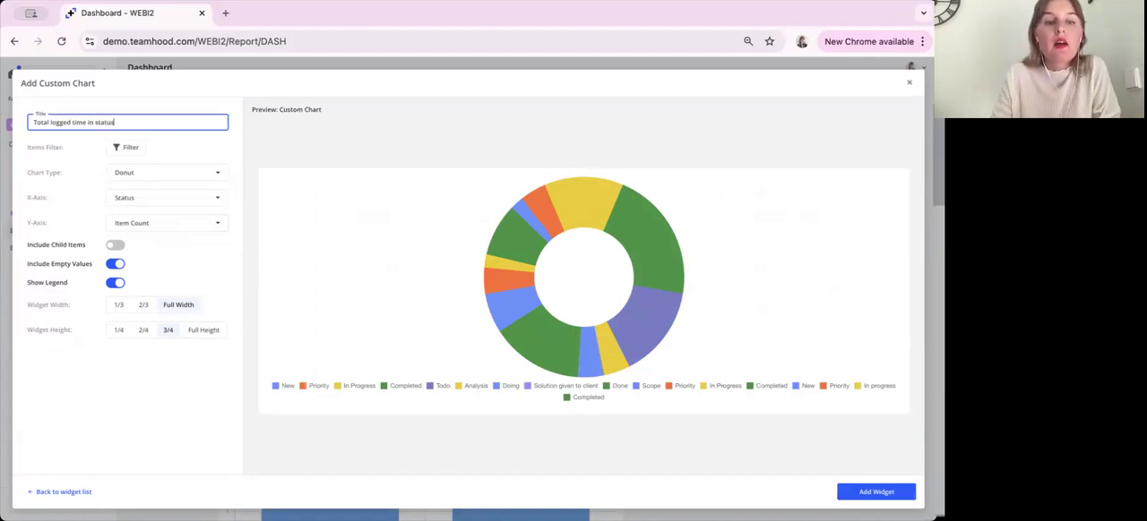
Filter the chart's items by Boards and Rows to the entire Client A, Client B and Mini-Projects boards
click(131, 150)
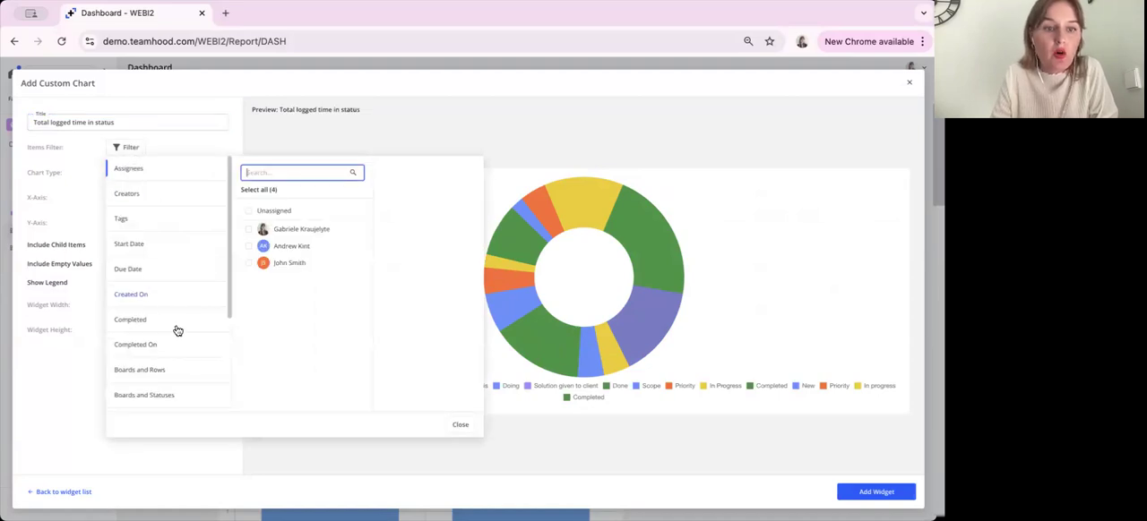
click(189, 370)
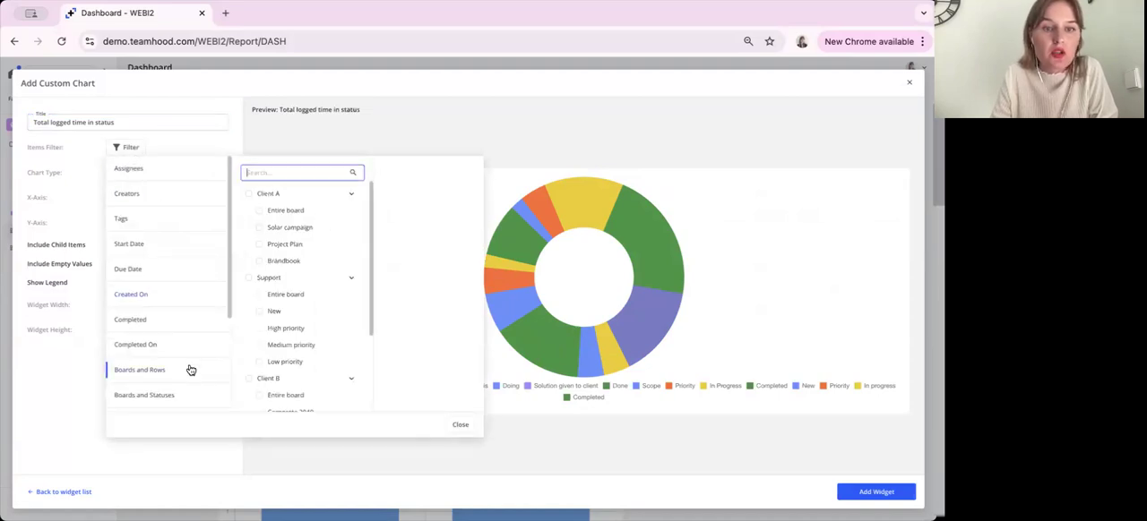
click(247, 196)
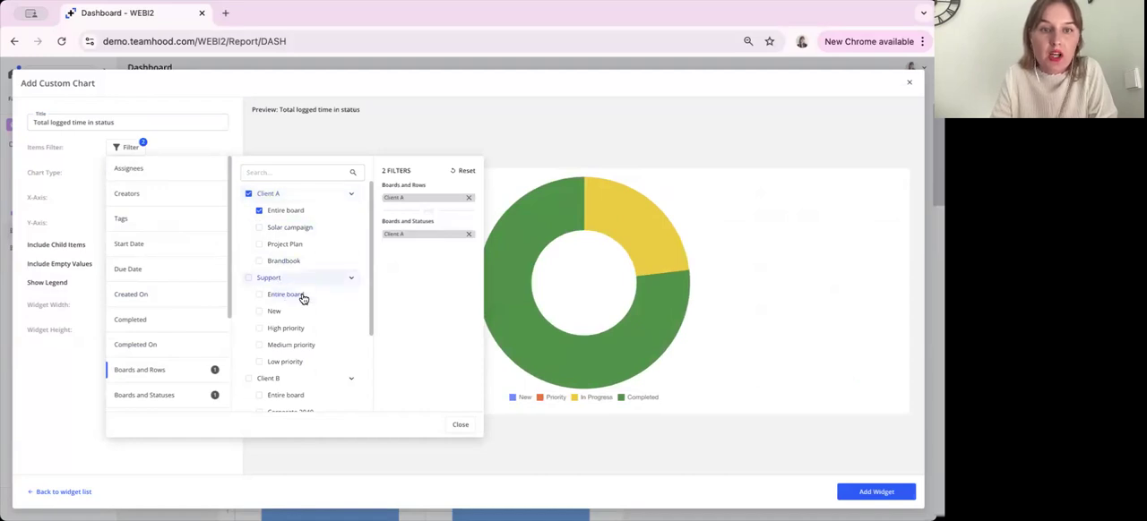
scroll(325, 261, down, 3)
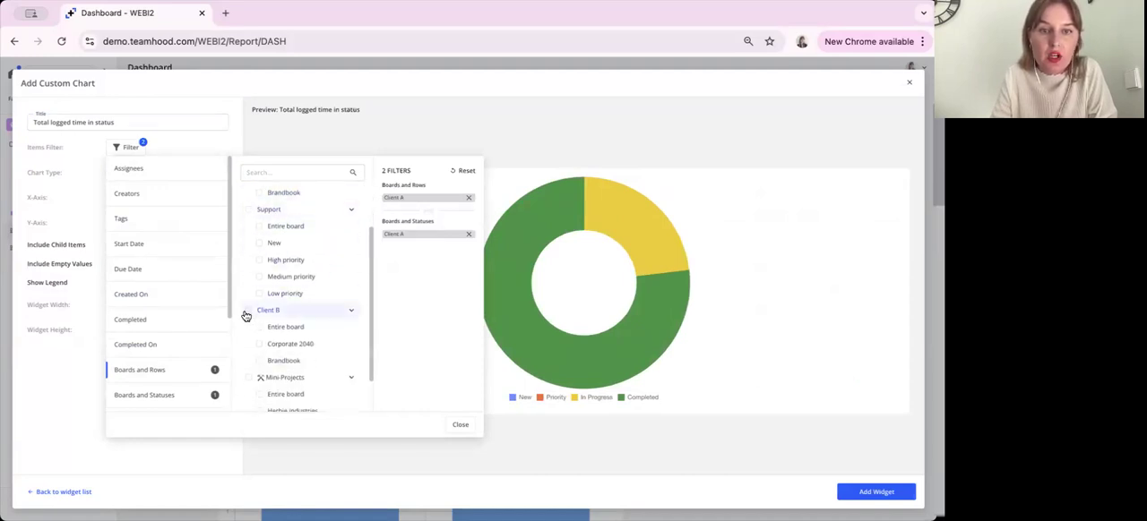
click(247, 311)
scroll(260, 324, down, 2)
click(247, 333)
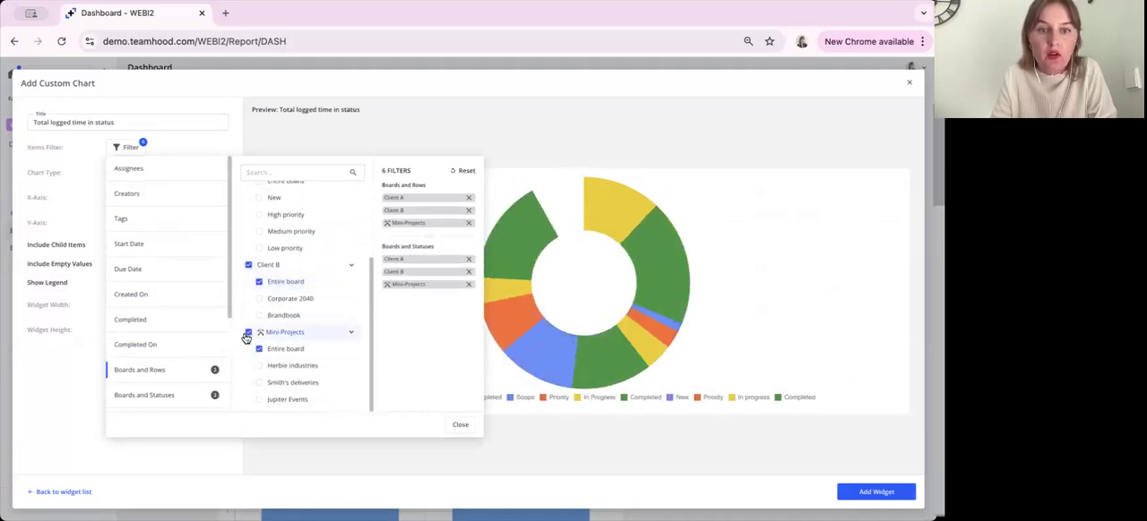
click(53, 409)
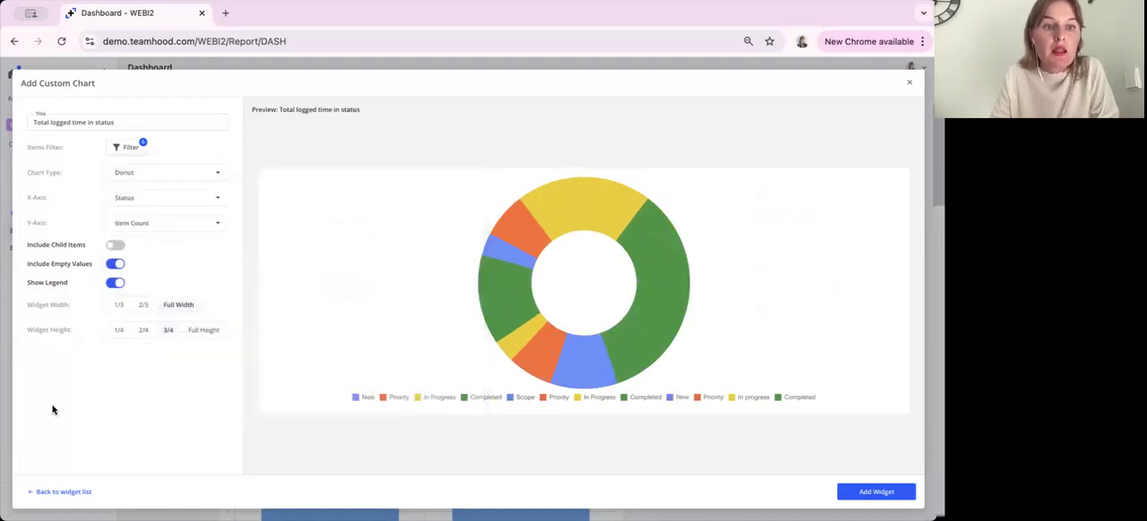
Set the donut chart's X-axis to Status Type and its Y-axis to Total Logged Time
click(215, 198)
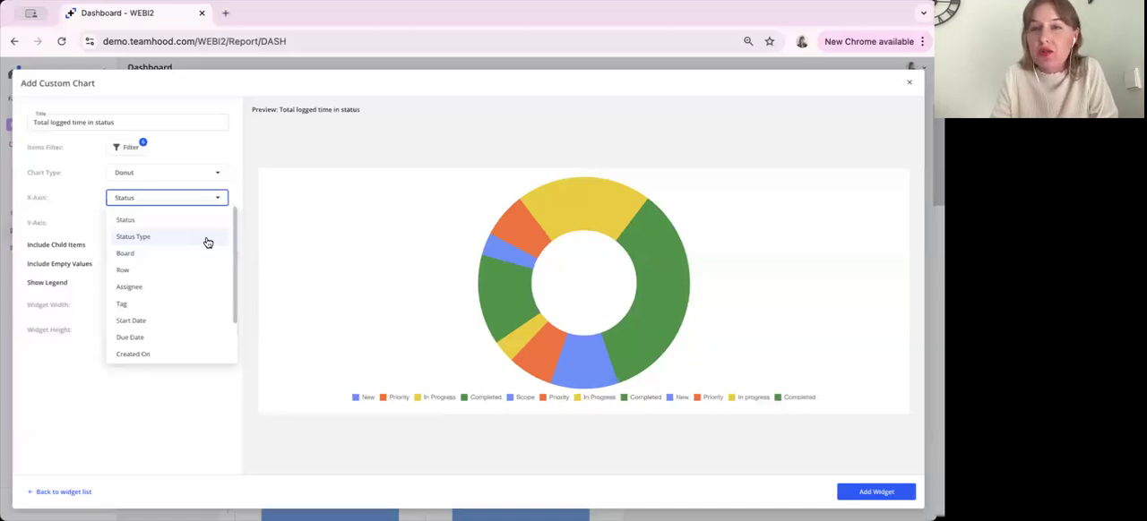
click(206, 240)
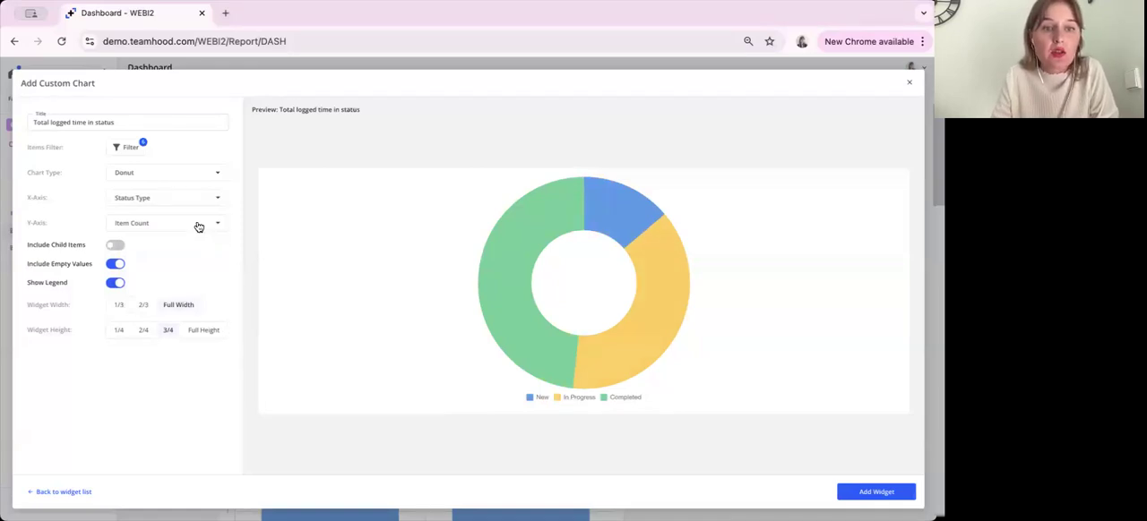
click(198, 226)
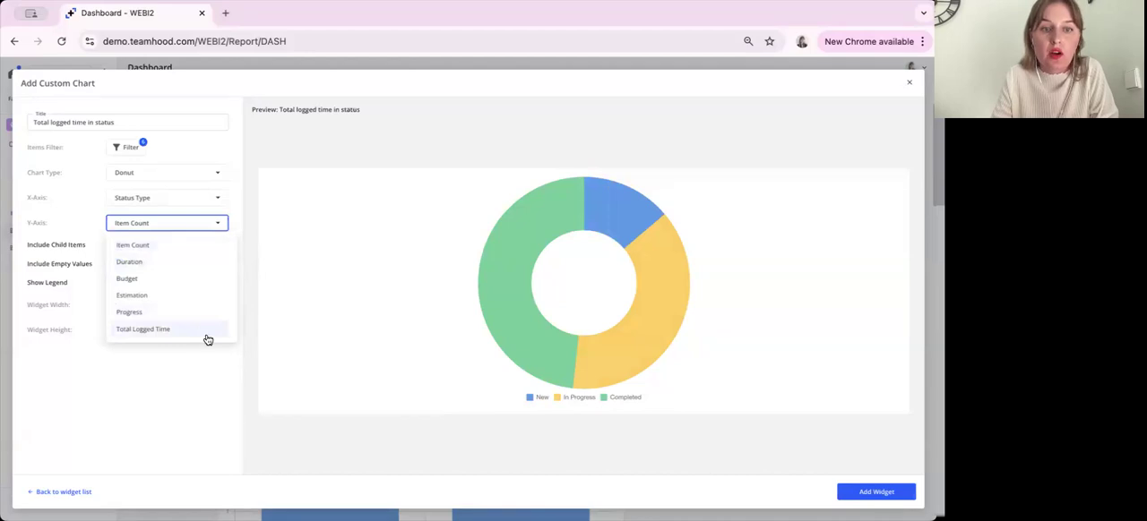
click(207, 330)
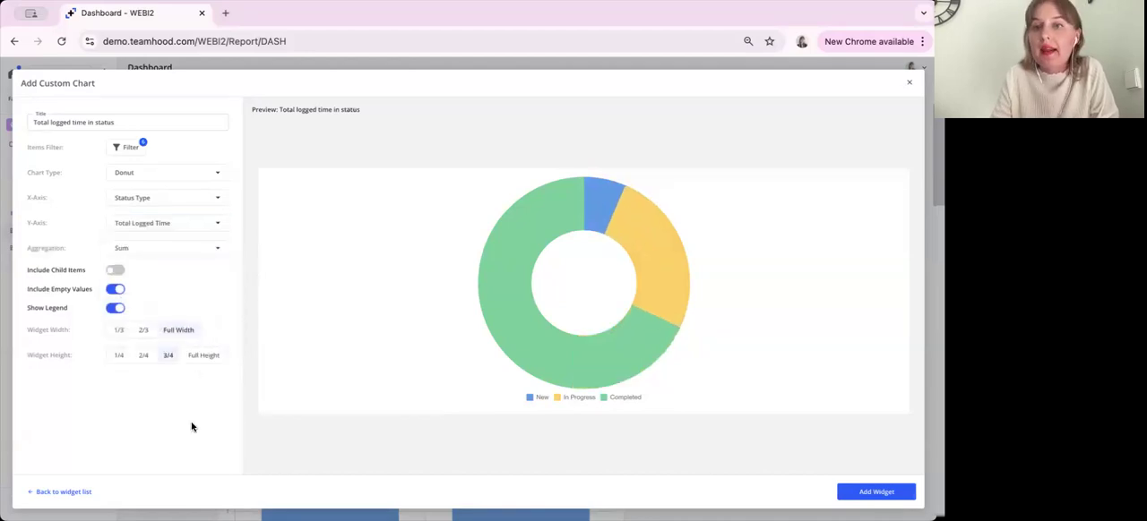
Include child items in the donut chart, and close the widget setup without adding the widget
click(116, 271)
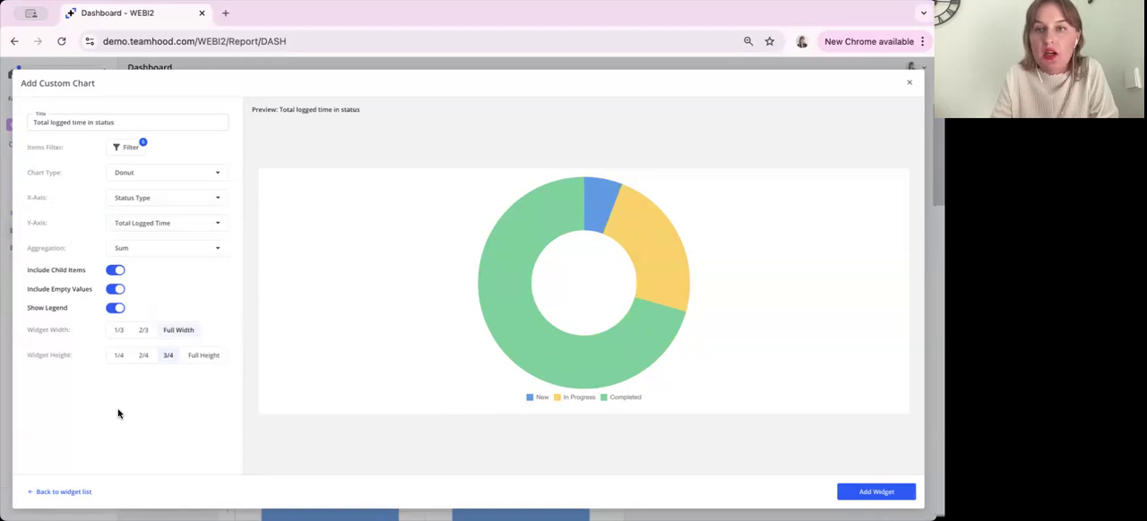
click(205, 359)
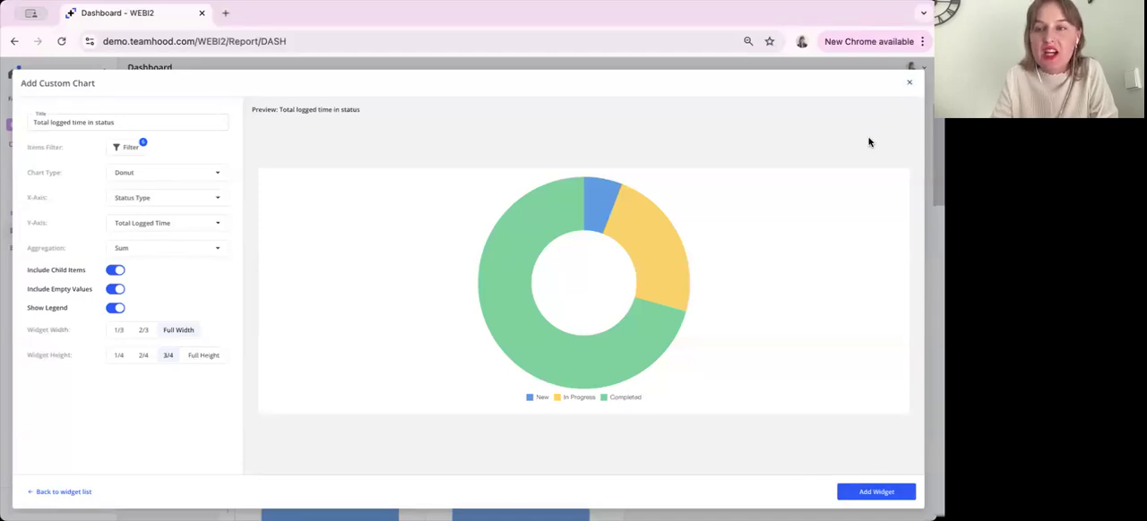
click(908, 83)
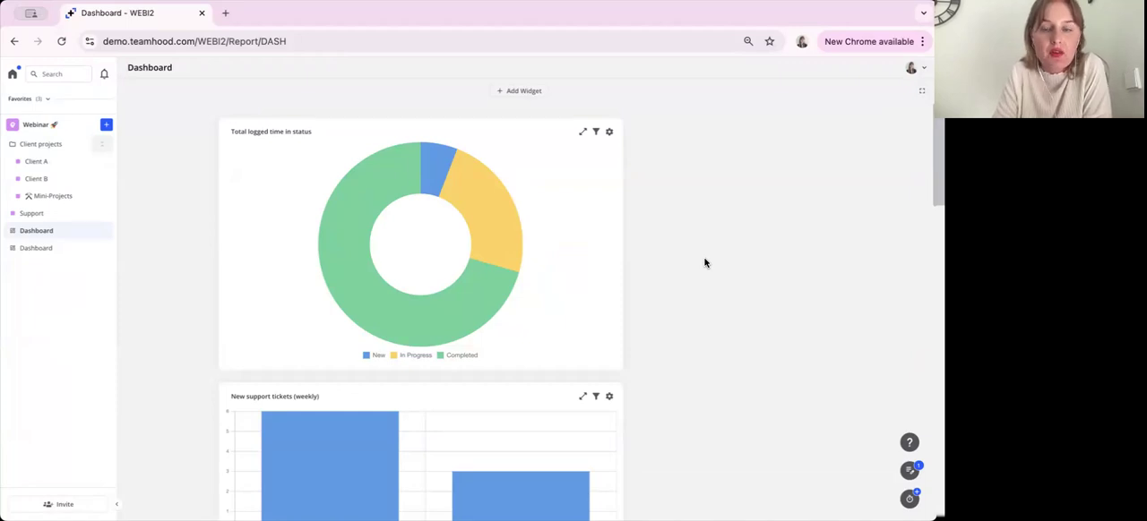
Examine the logged time per status in the existing donut chart and the weekly new and closed support ticket charts
mouse_move(462, 288)
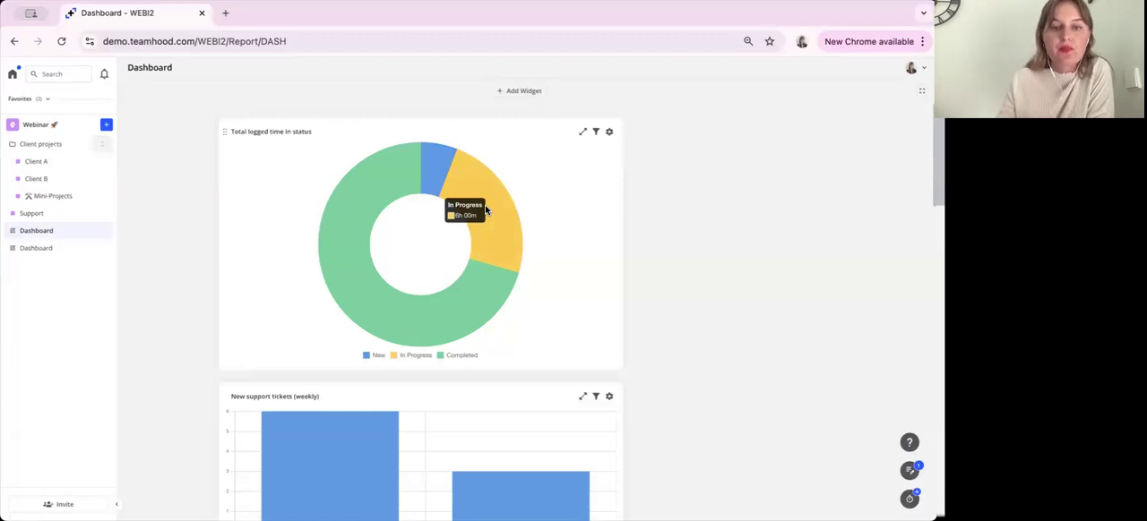
scroll(749, 273, down, 1)
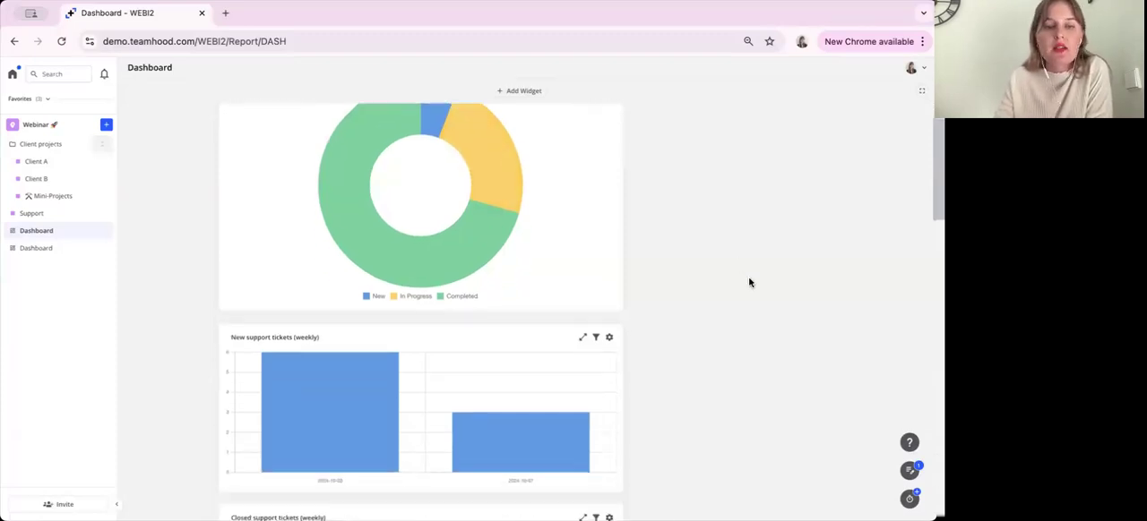
scroll(749, 282, down, 1)
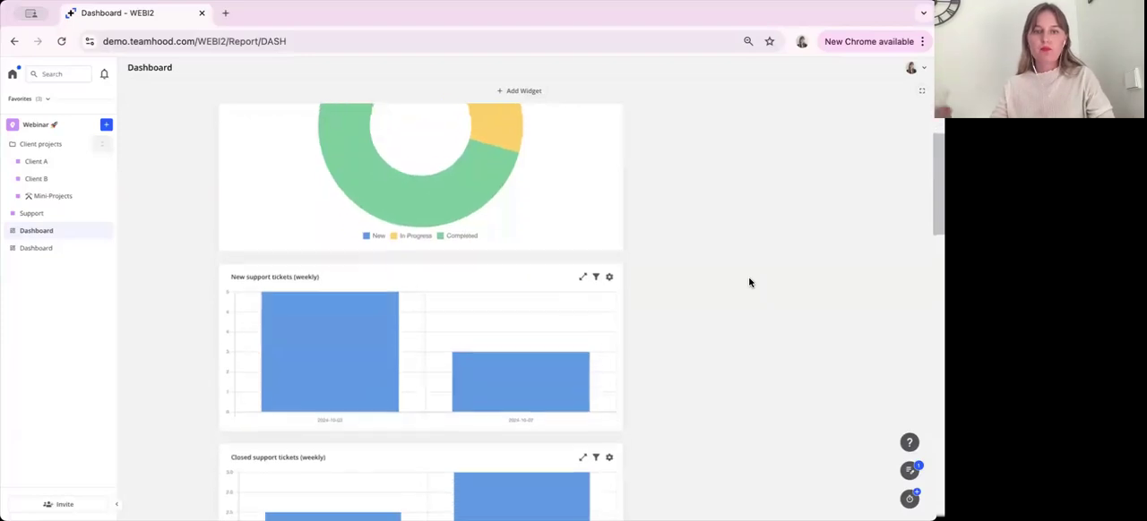
scroll(749, 283, down, 2)
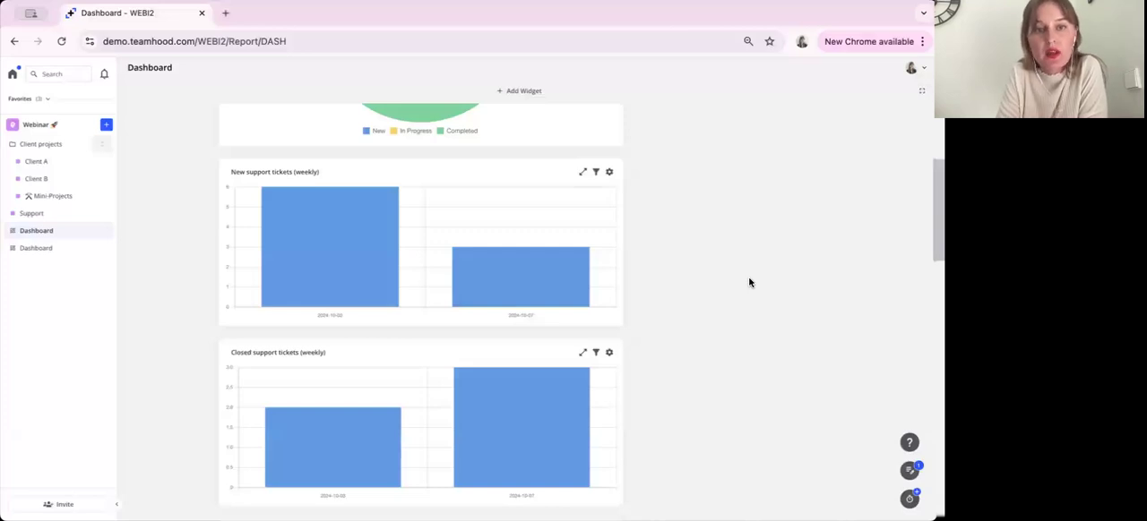
scroll(749, 283, down, 1)
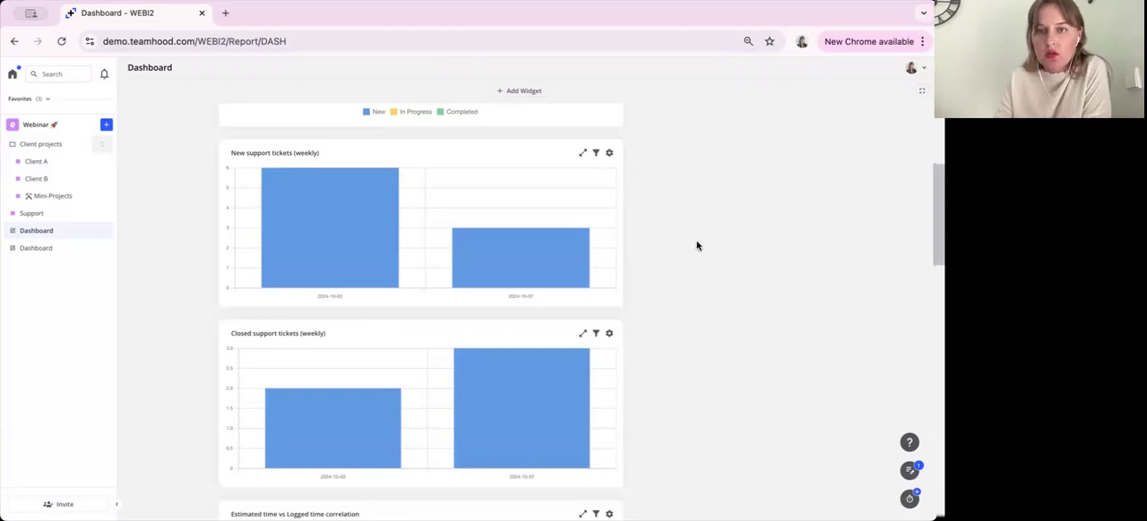
Review the X-axis options of the New support tickets (weekly) chart, keep Created On, and close its settings
click(609, 154)
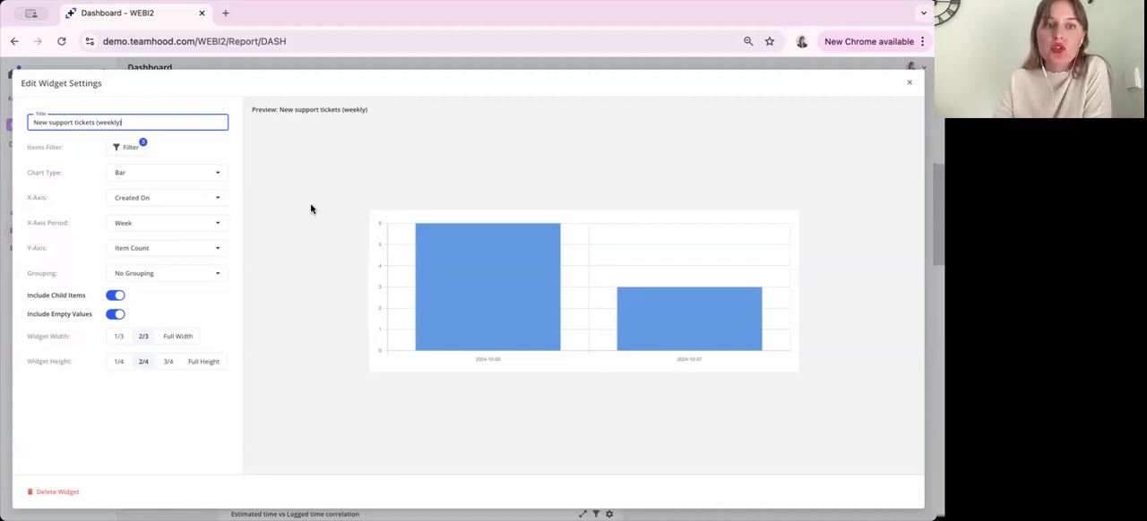
click(179, 199)
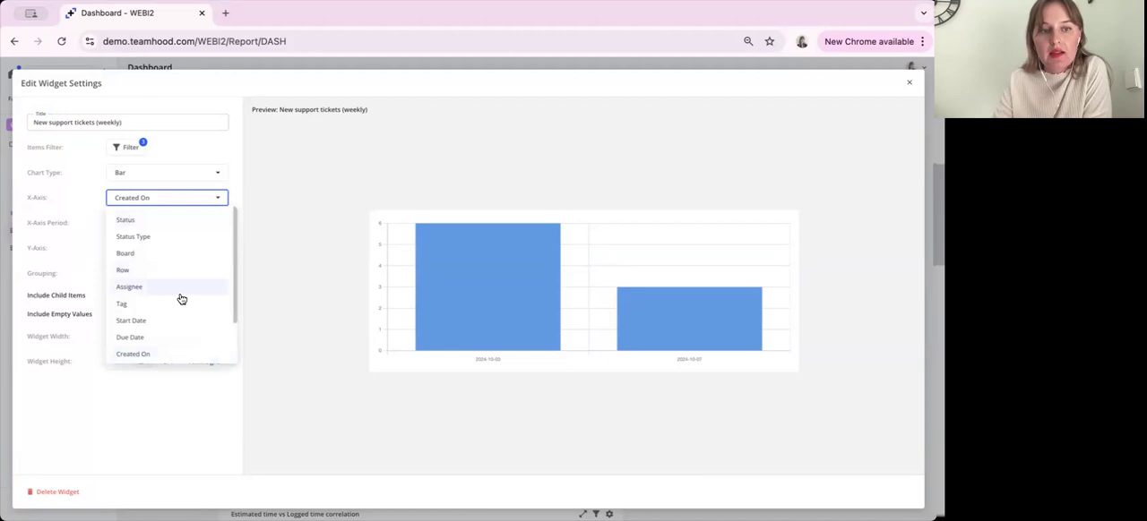
scroll(181, 300, down, 1)
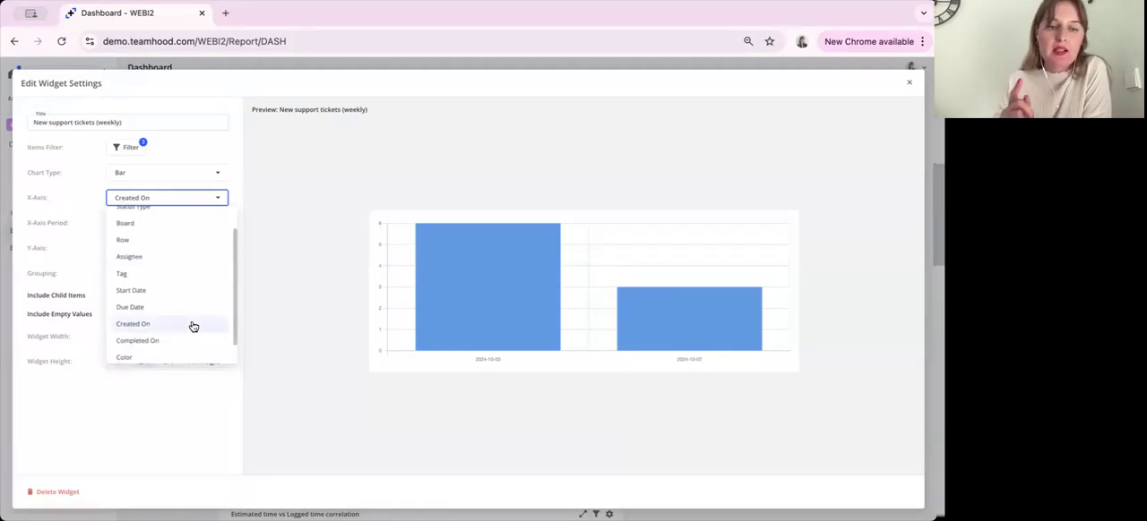
click(193, 326)
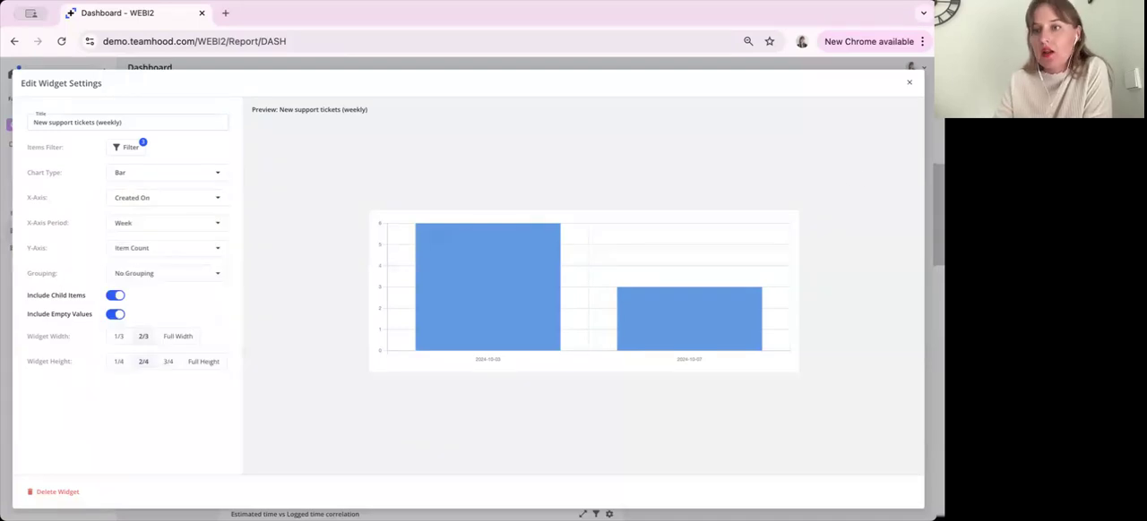
click(909, 87)
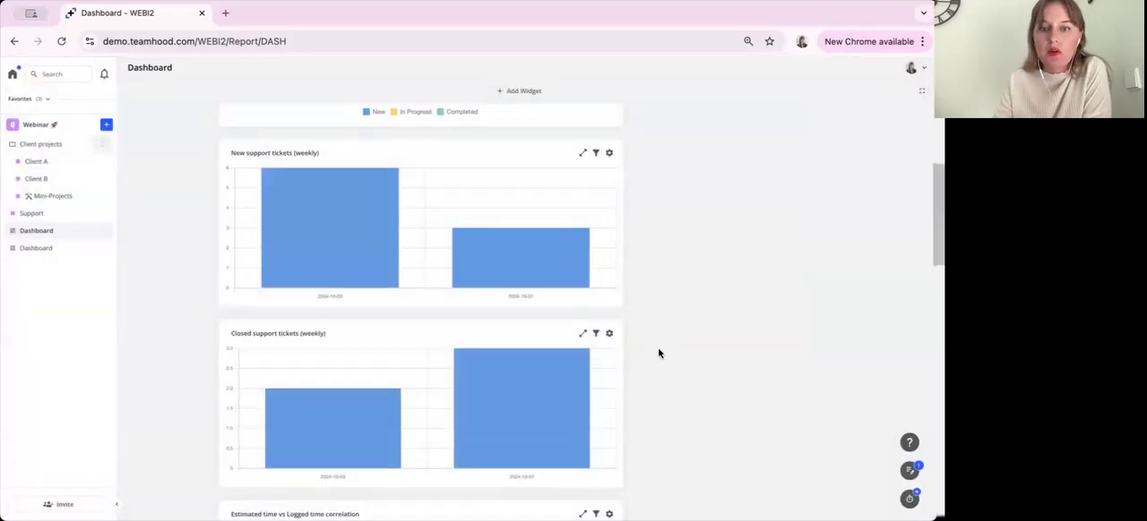
Review the X-axis options of the Closed support tickets (weekly) chart, keep Completed On, and close its settings
scroll(636, 336, down, 1)
click(609, 320)
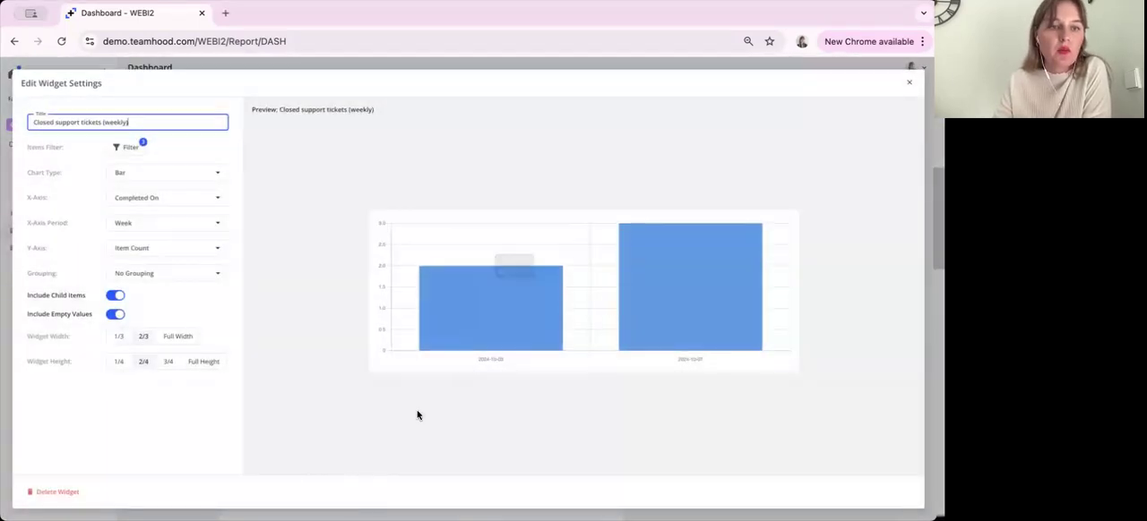
click(171, 197)
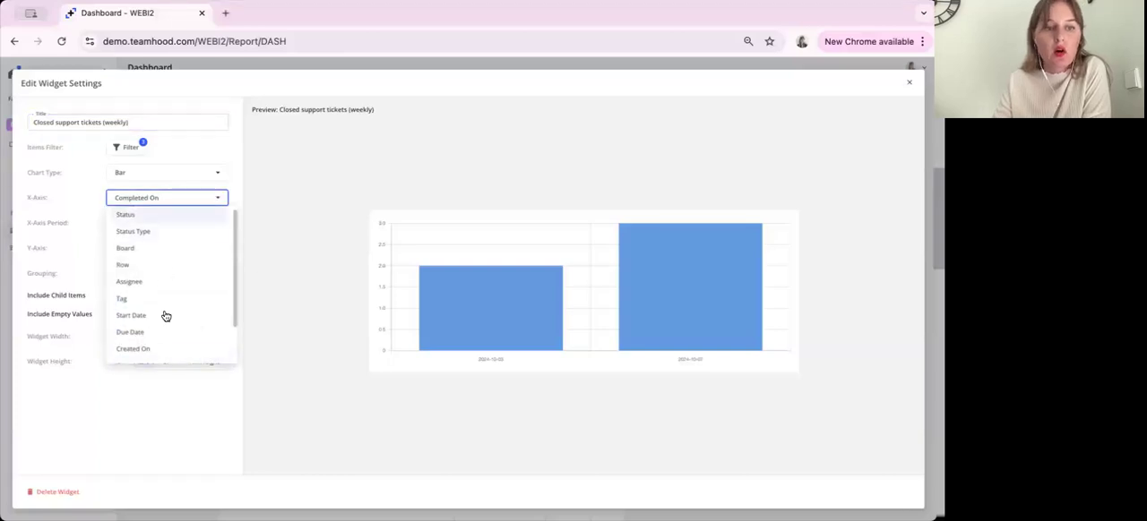
click(165, 349)
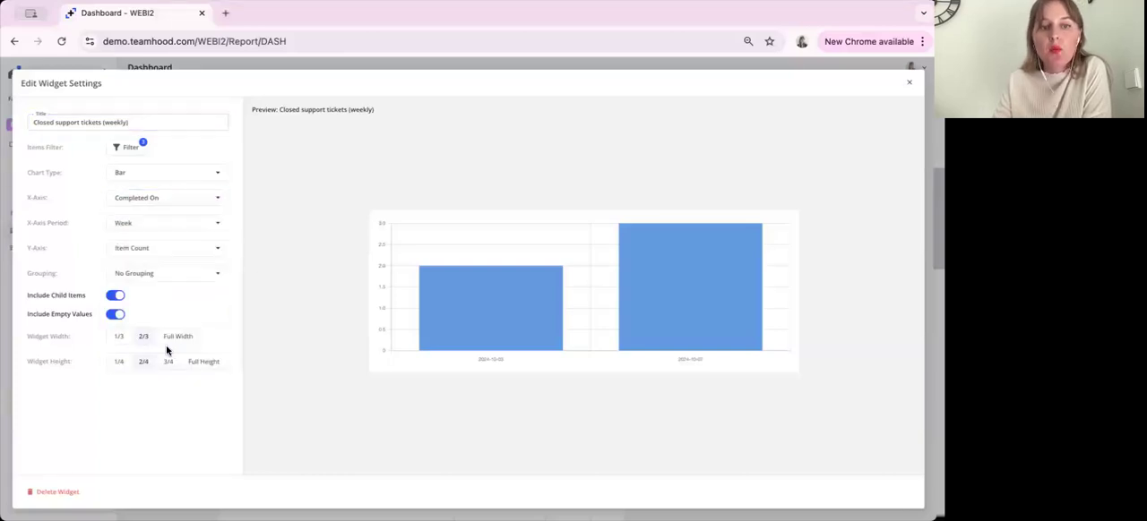
click(909, 83)
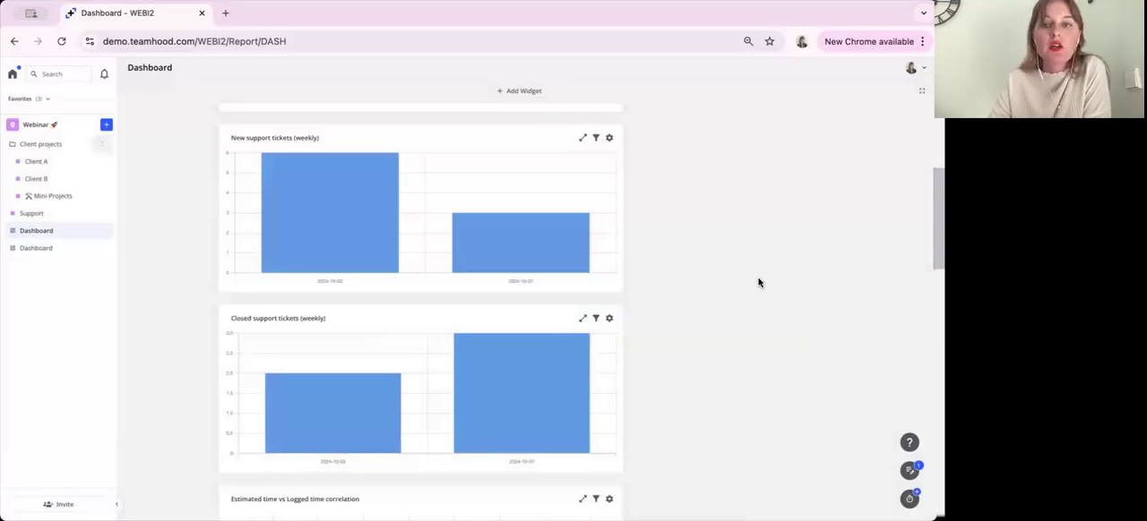
Compare the item counts of both weeks between the new and closed support tickets charts
mouse_move(346, 243)
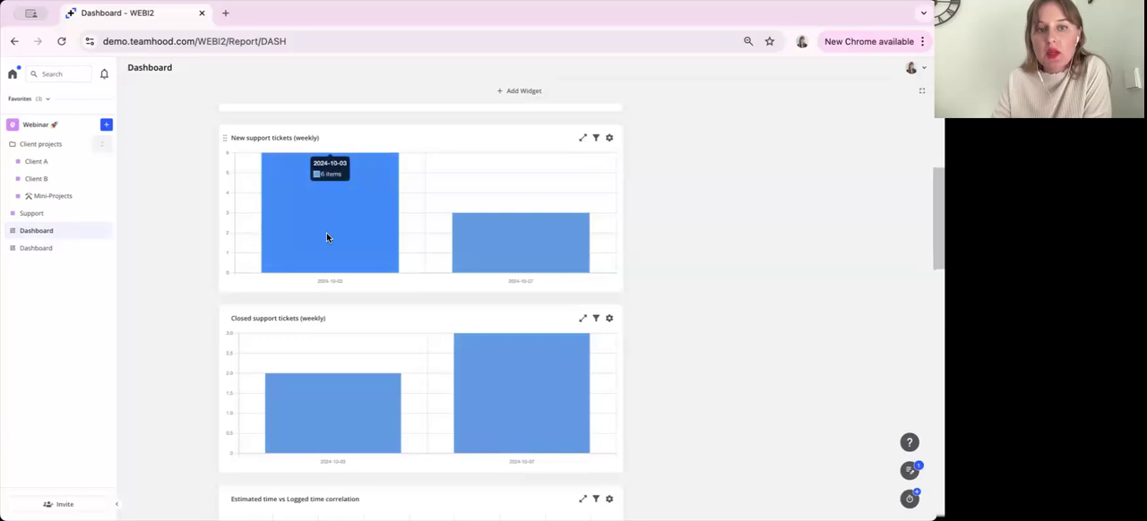
mouse_move(357, 417)
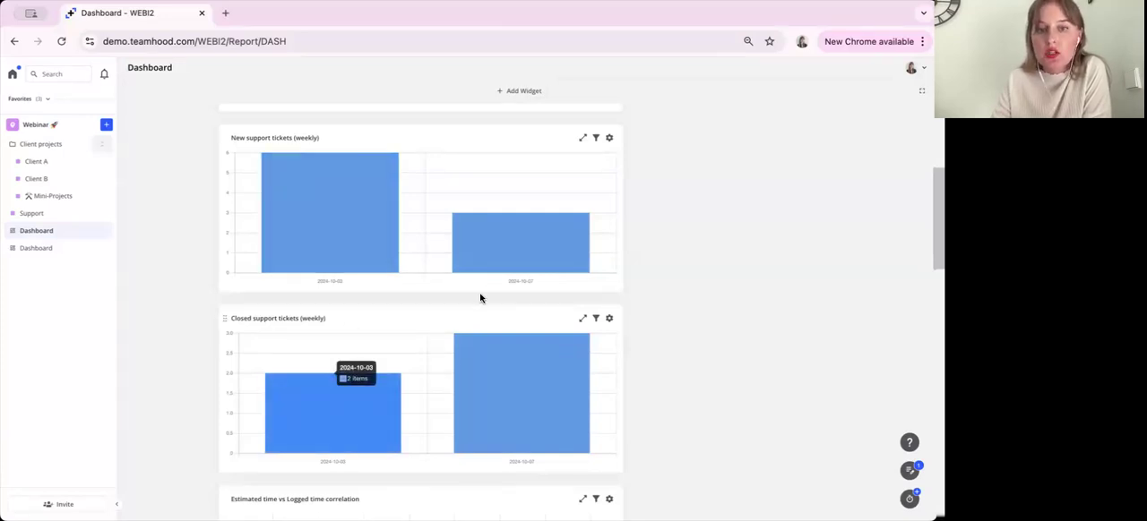
mouse_move(523, 248)
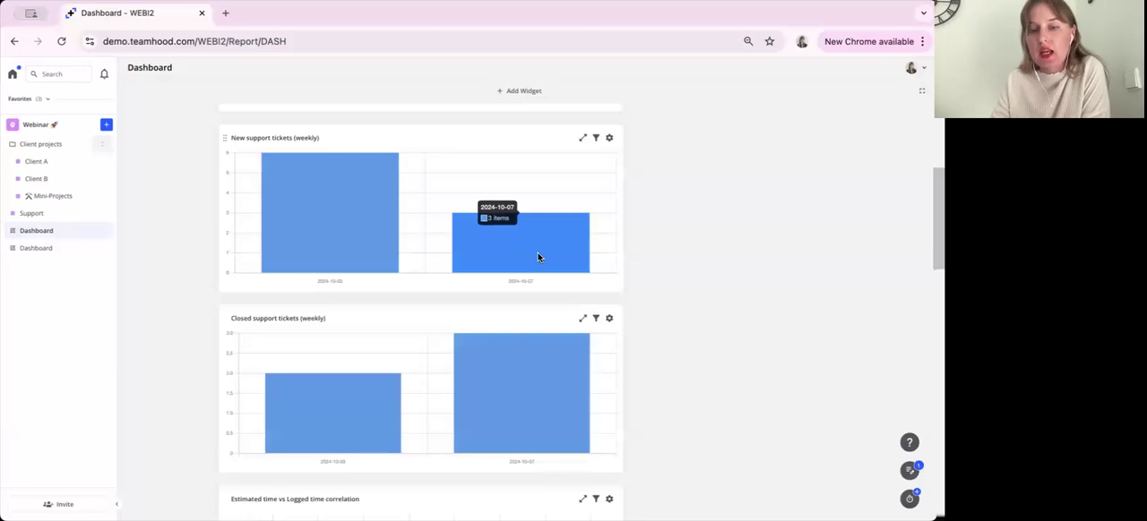
mouse_move(537, 395)
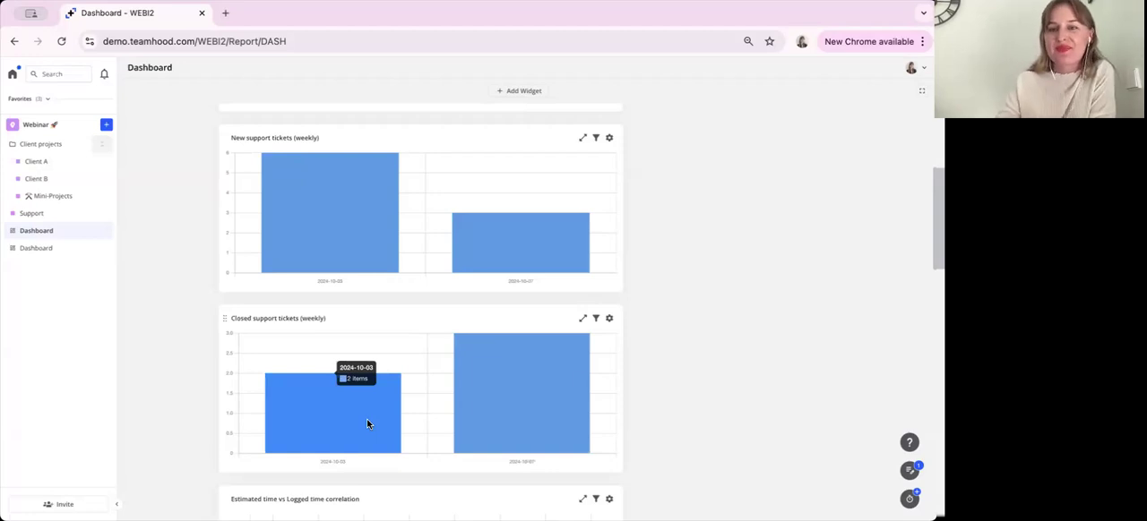
Review the settings of the Estimated time vs Logged time correlation scatter plot and examine its data points
scroll(746, 343, down, 1)
scroll(746, 347, down, 5)
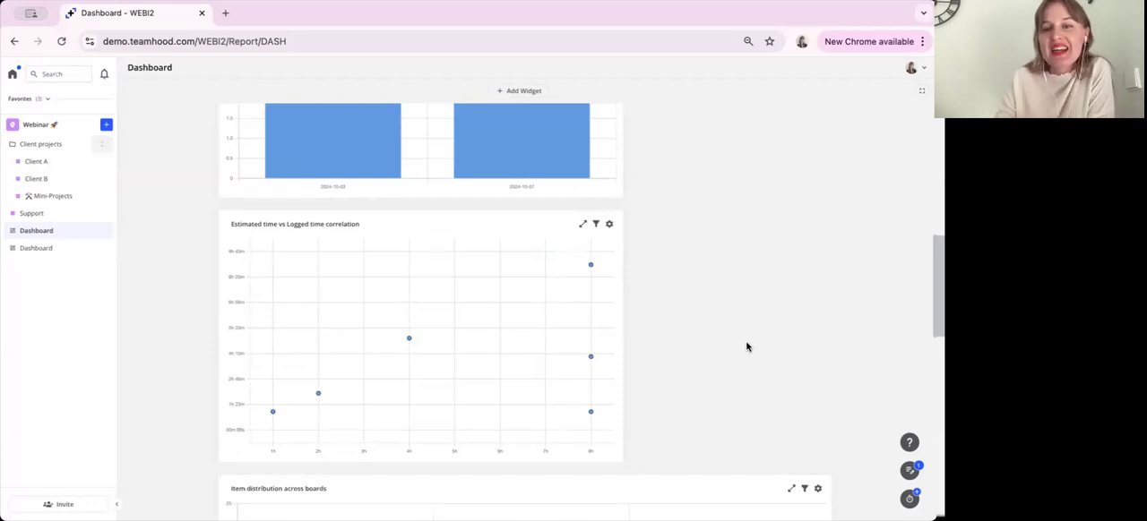
click(610, 229)
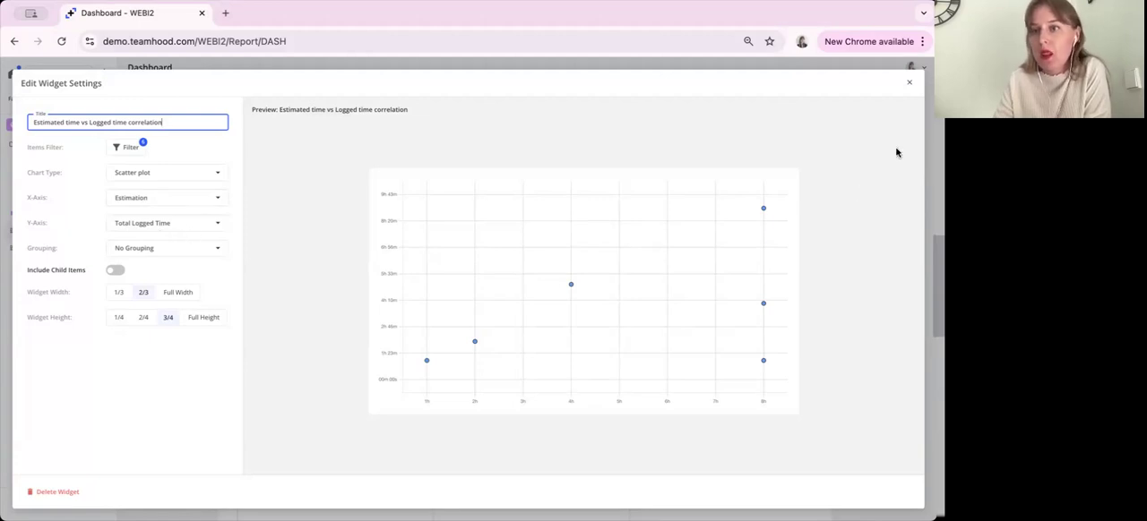
click(908, 83)
scroll(687, 317, down, 1)
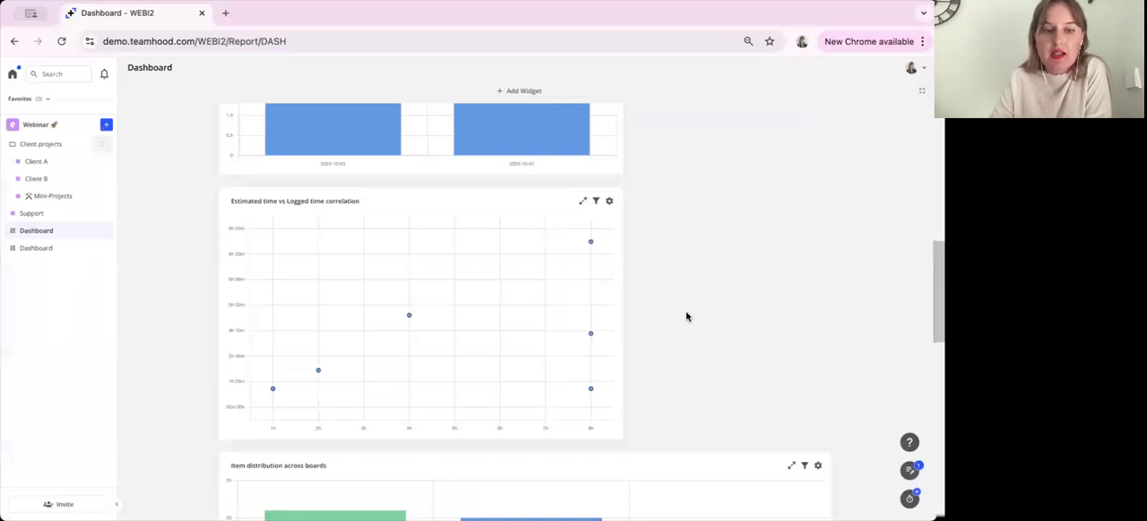
mouse_move(272, 391)
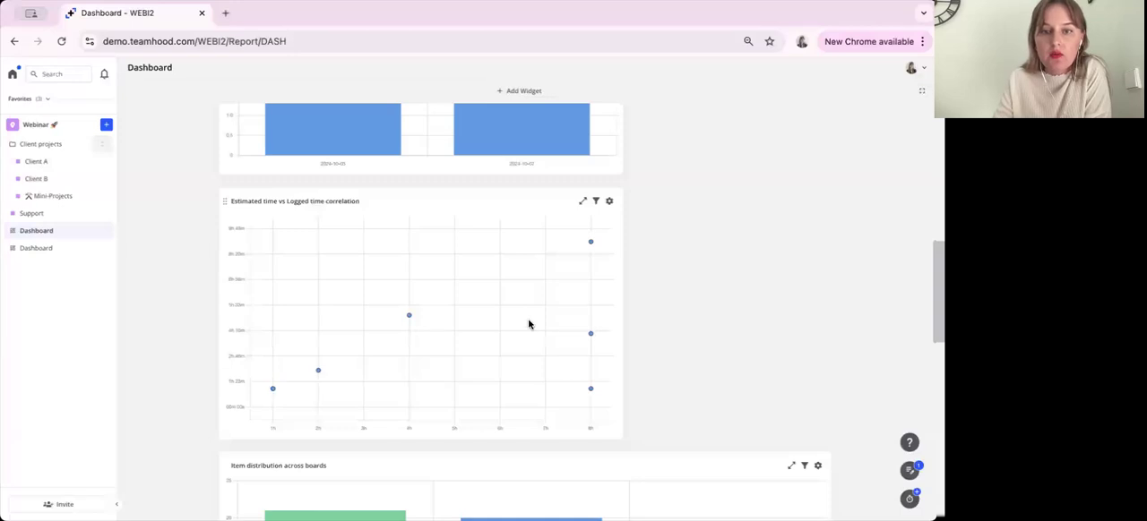
mouse_move(591, 246)
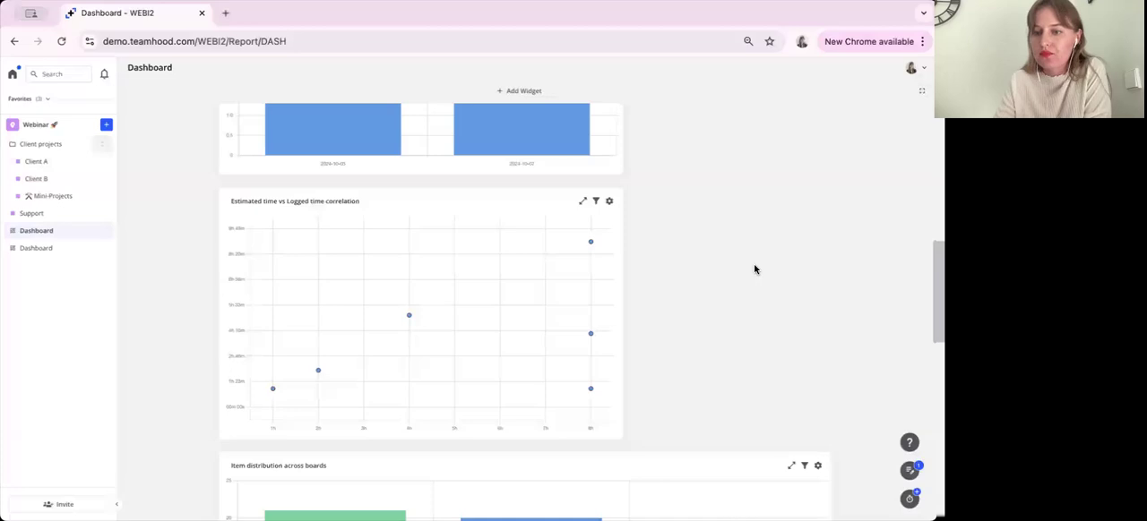
Preview the Item distribution across boards chart with Stacking off, turn Stacking back on, and close its settings
scroll(754, 268, down, 3)
scroll(754, 269, down, 1)
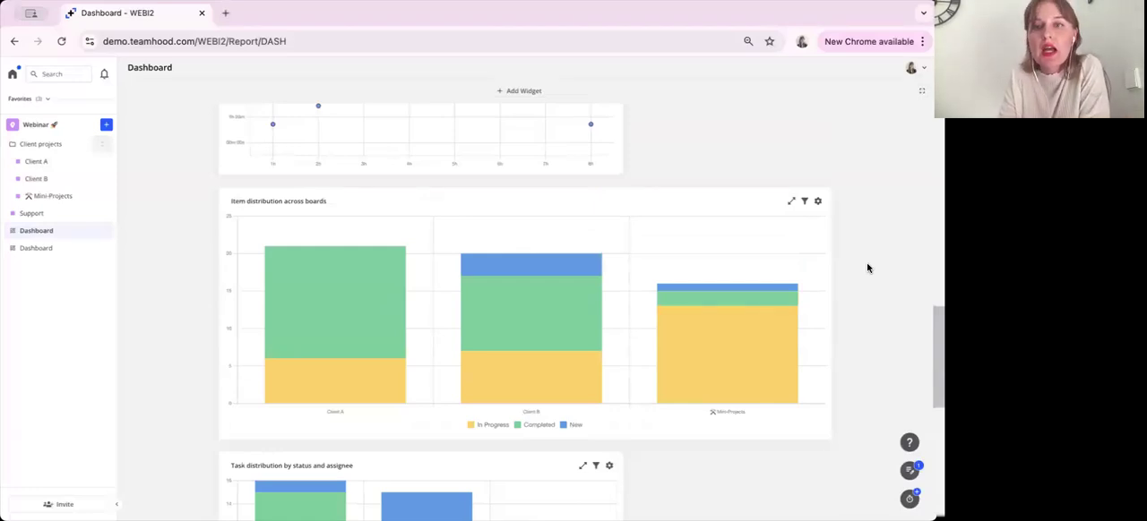
click(818, 205)
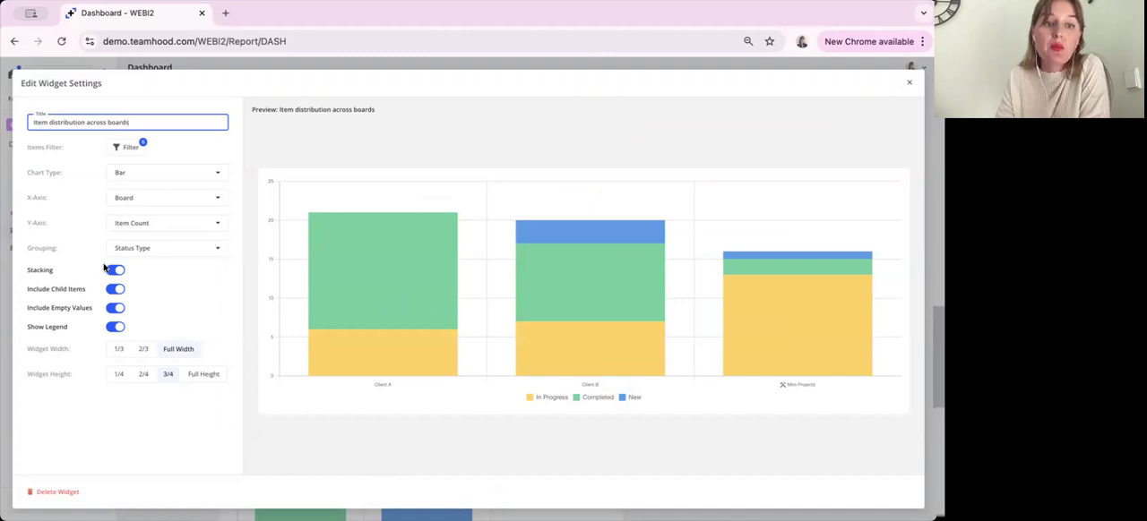
click(115, 275)
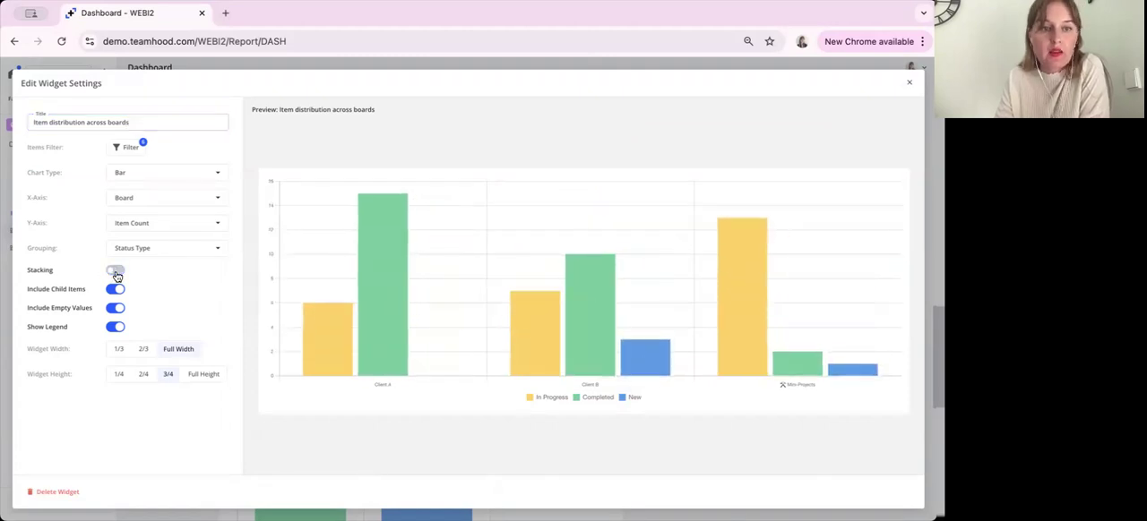
click(116, 273)
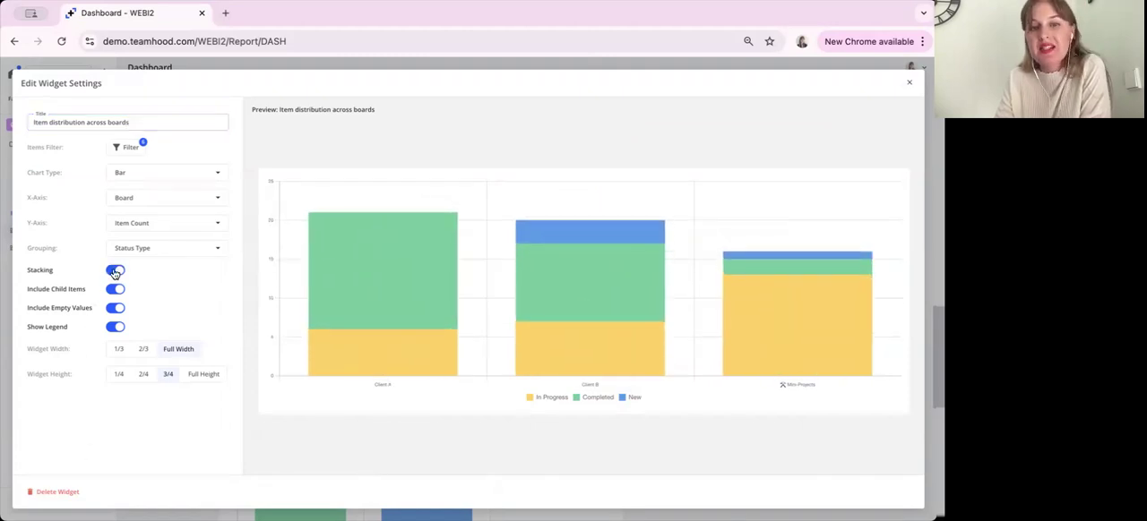
click(114, 272)
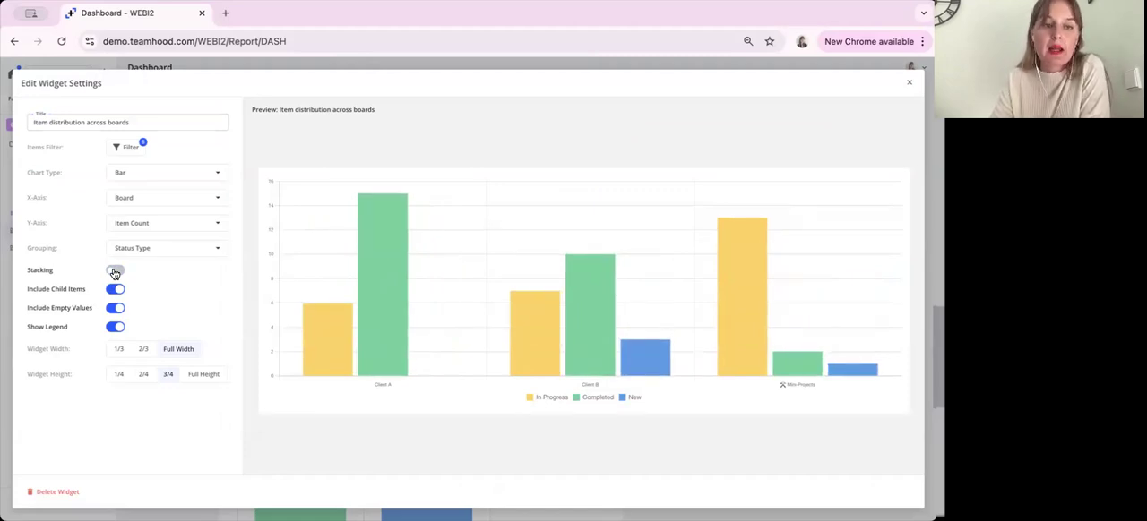
click(115, 272)
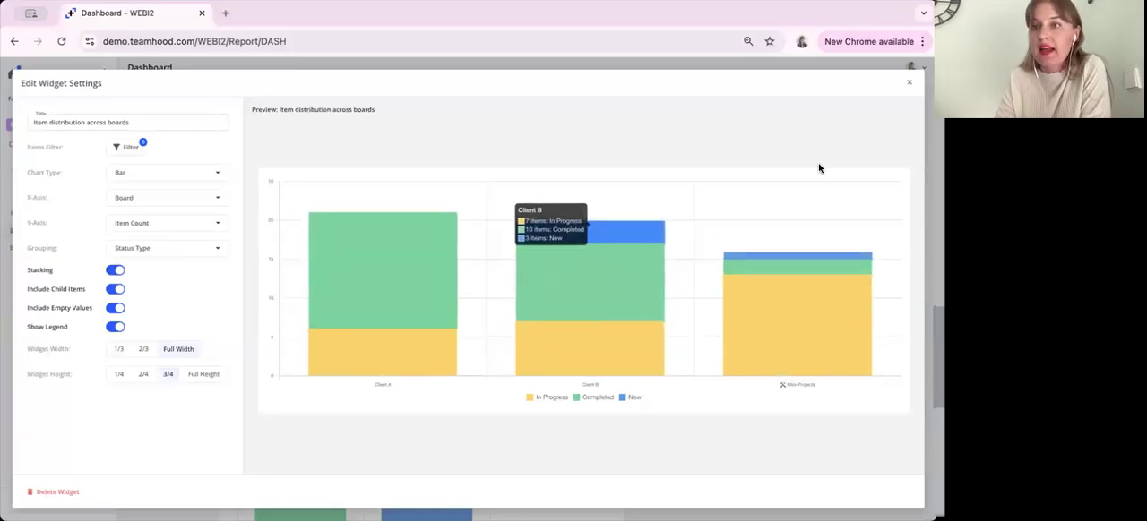
click(908, 83)
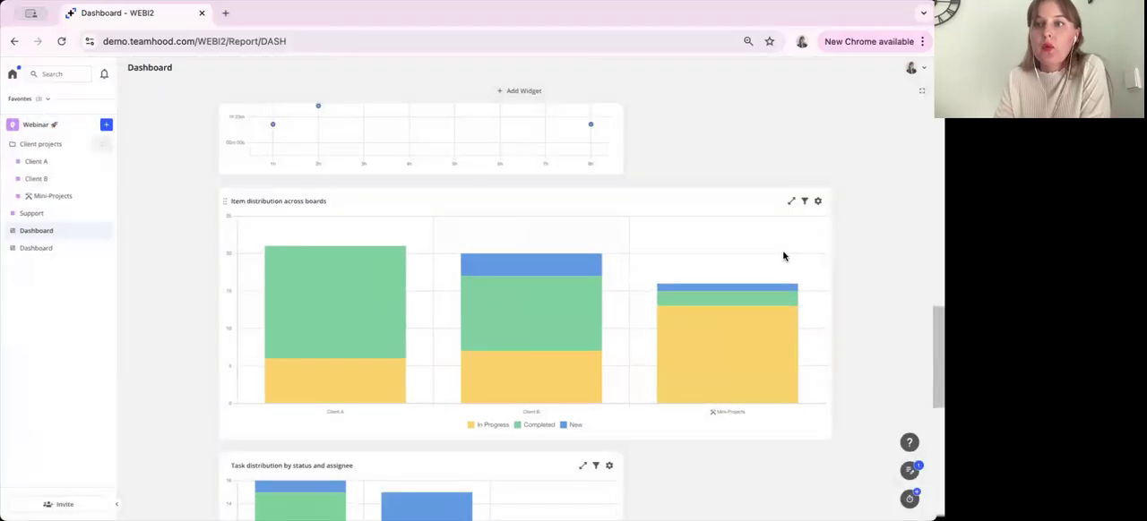
Examine the status breakdown per board and per assignee in the item and task distribution charts
scroll(785, 257, down, 1)
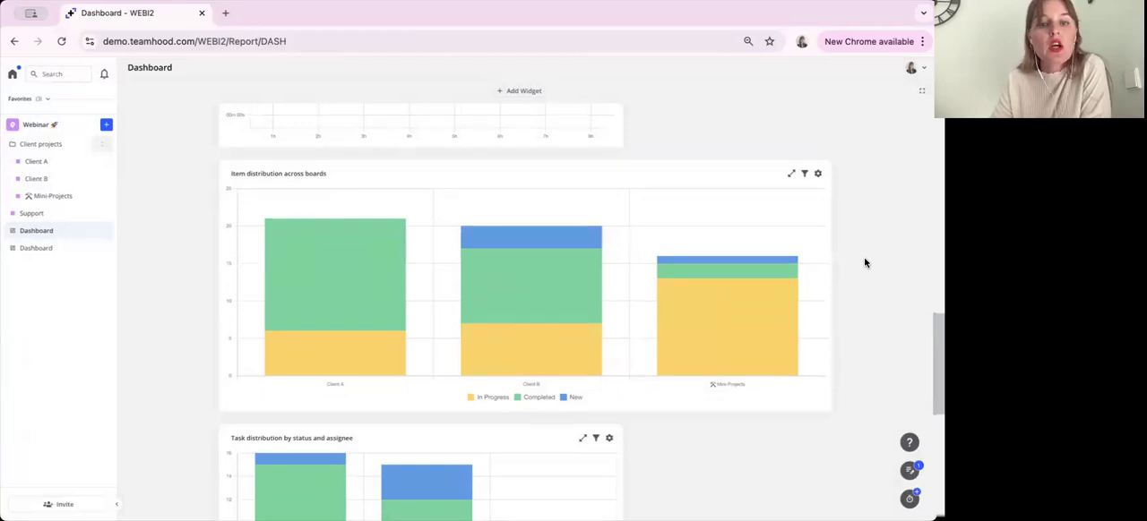
mouse_move(331, 289)
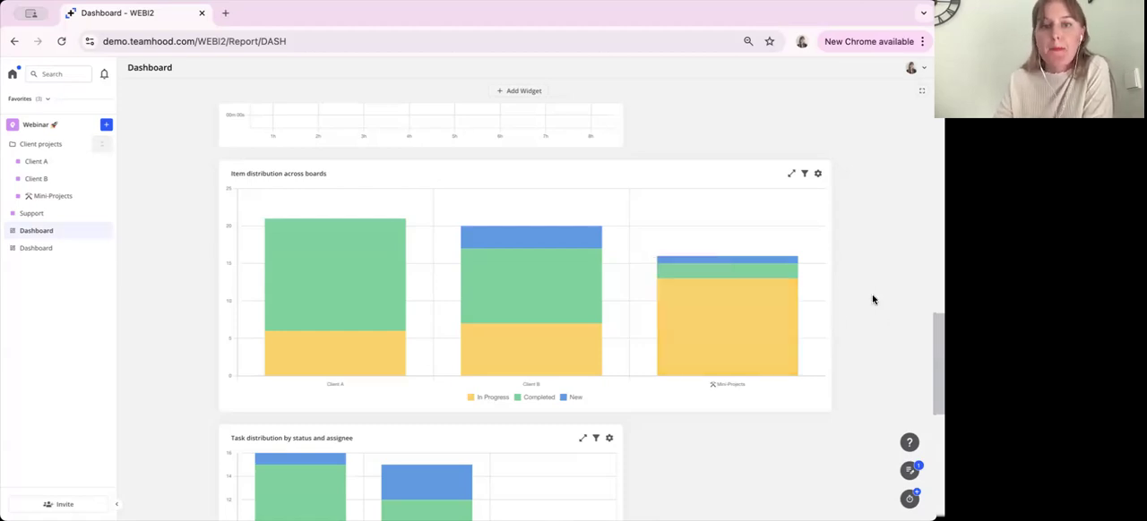
scroll(906, 268, down, 2)
scroll(907, 267, down, 1)
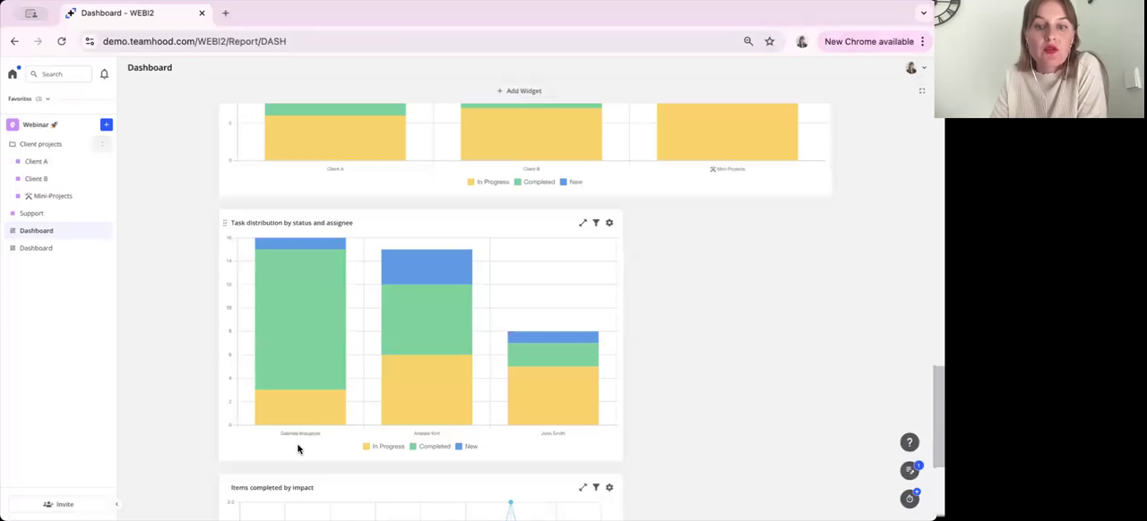
mouse_move(321, 351)
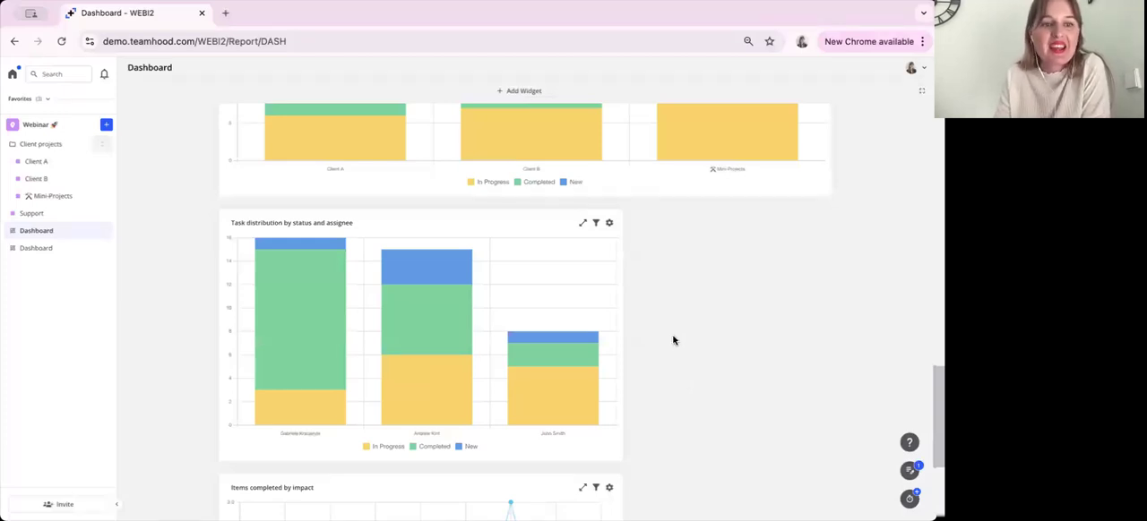
Review the Grouping options of the Items completed by impact line chart, keep Impact, and close its settings
scroll(674, 340, down, 3)
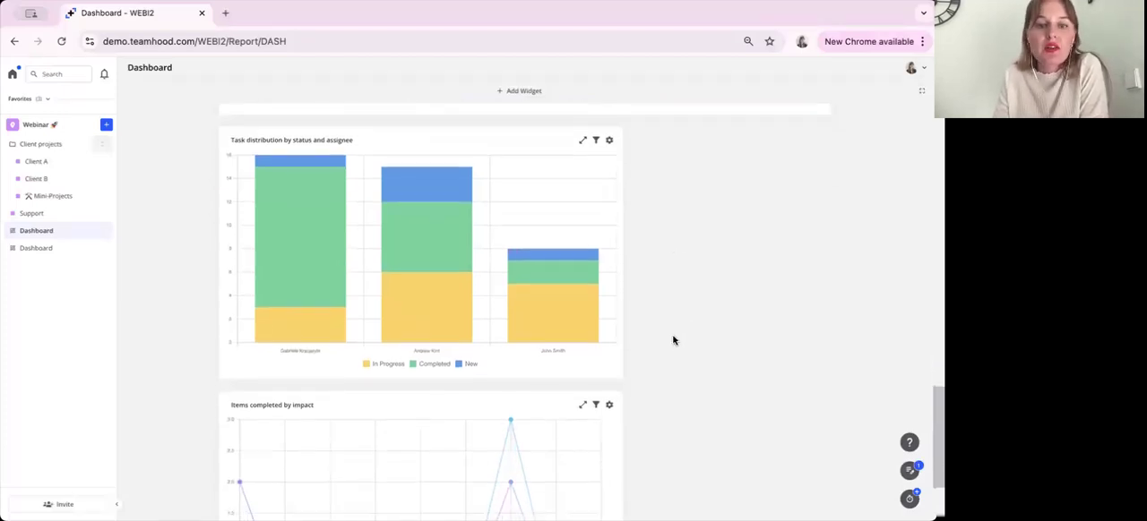
scroll(674, 340, down, 2)
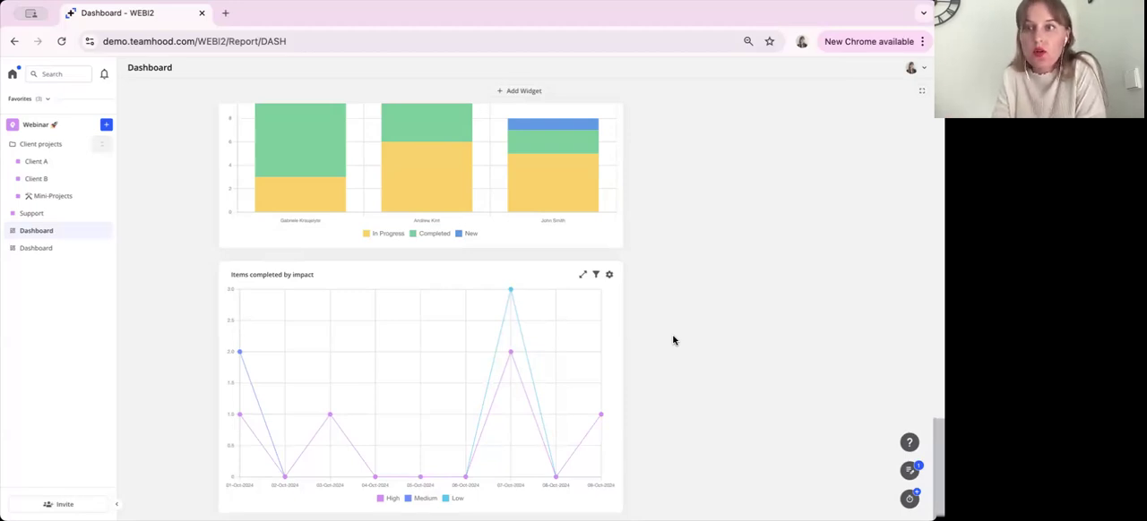
click(610, 278)
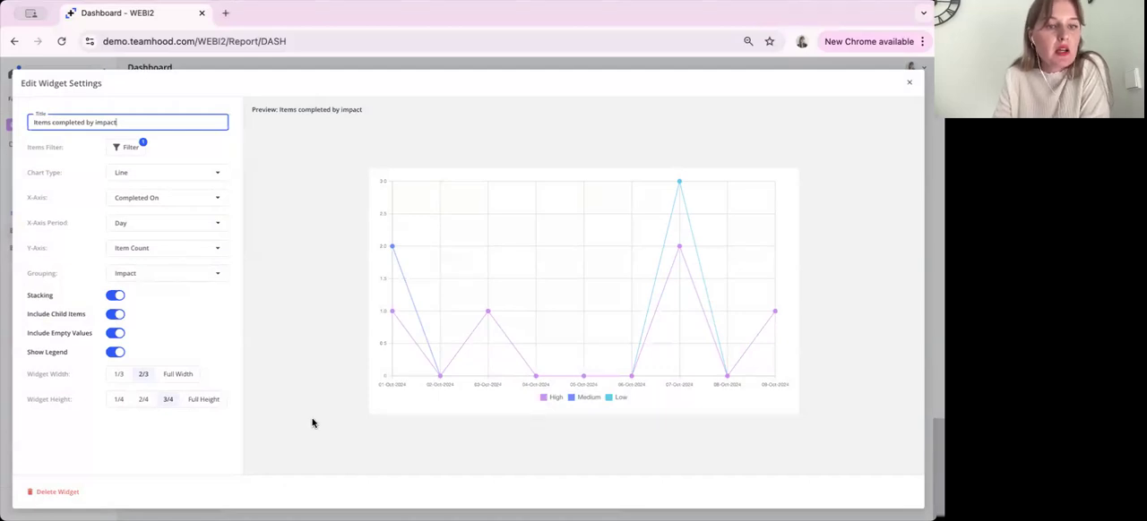
click(153, 280)
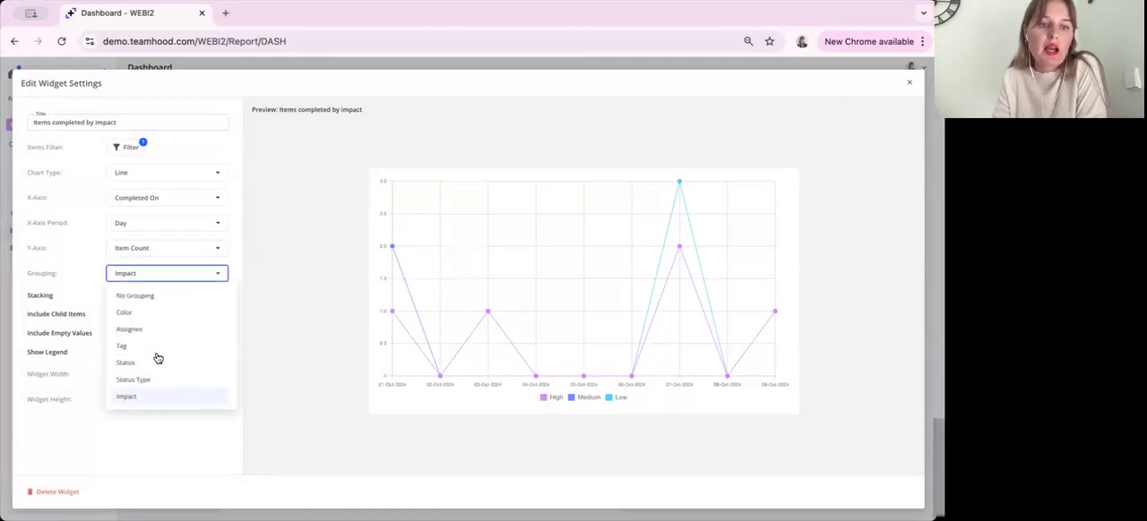
click(159, 396)
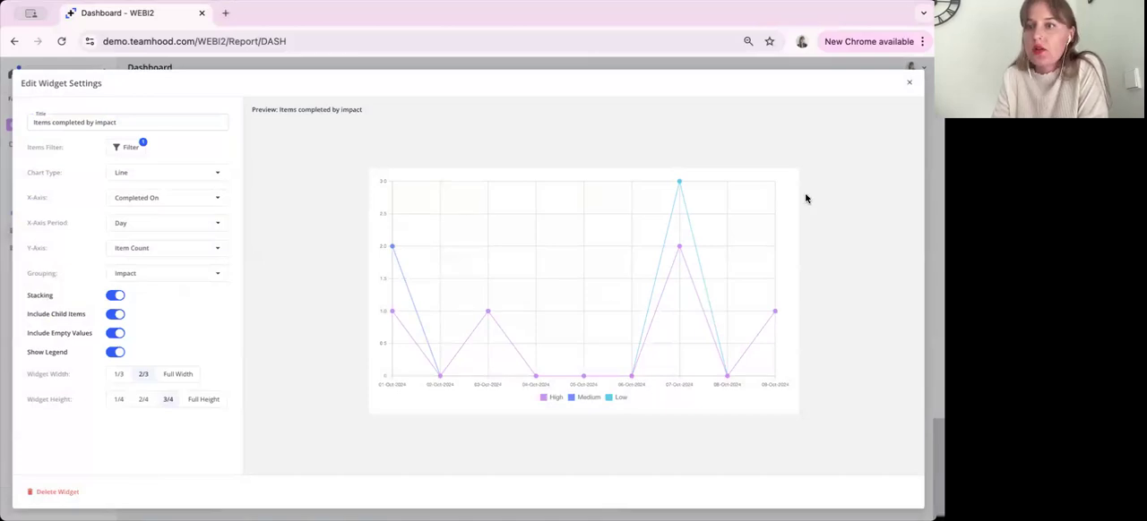
click(909, 83)
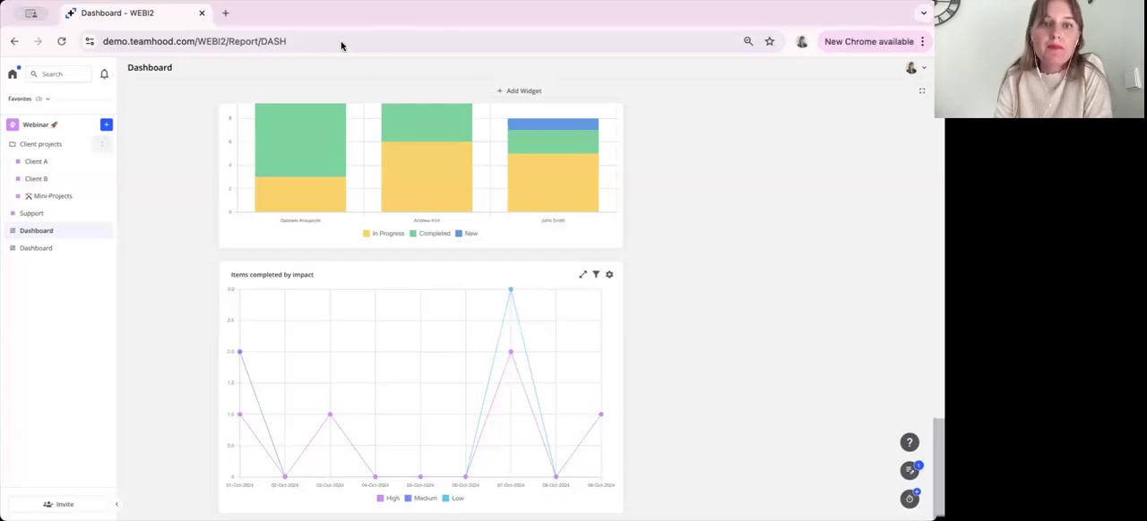
Look back over the dashboard's charts, review the widget types available to add, and close the selection without adding one
scroll(191, 358, up, 5)
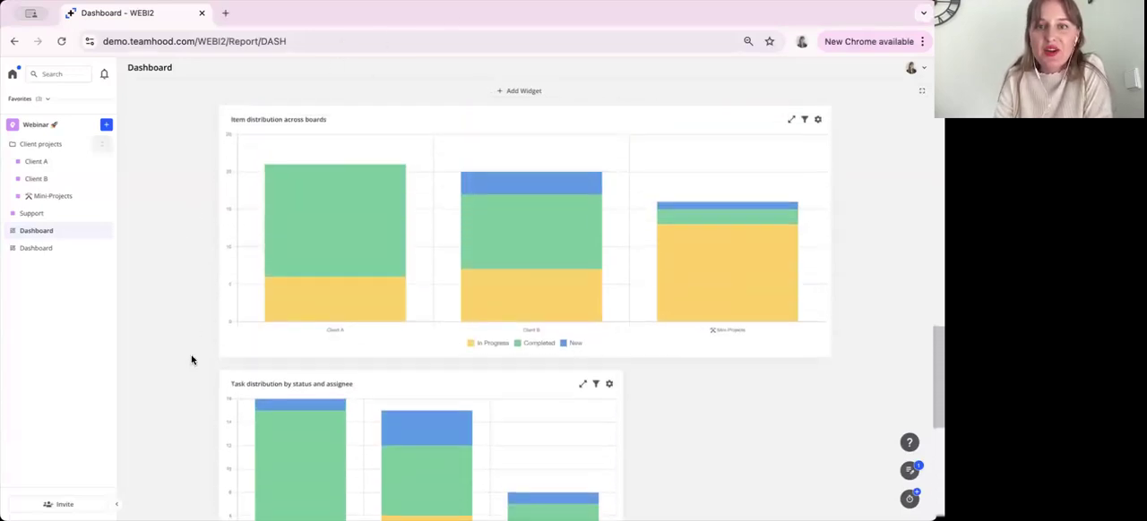
scroll(192, 360, down, 2)
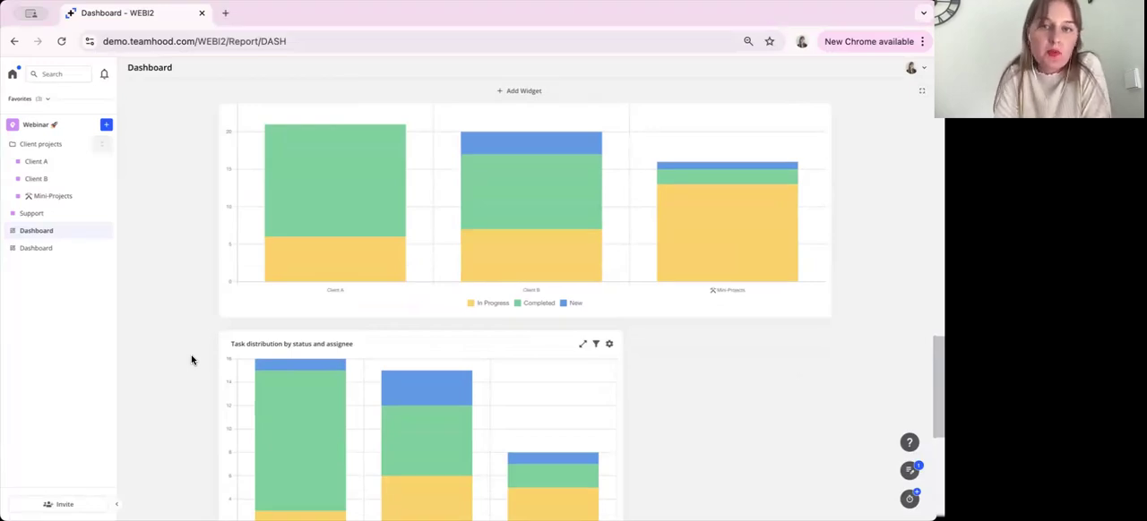
scroll(192, 360, up, 10)
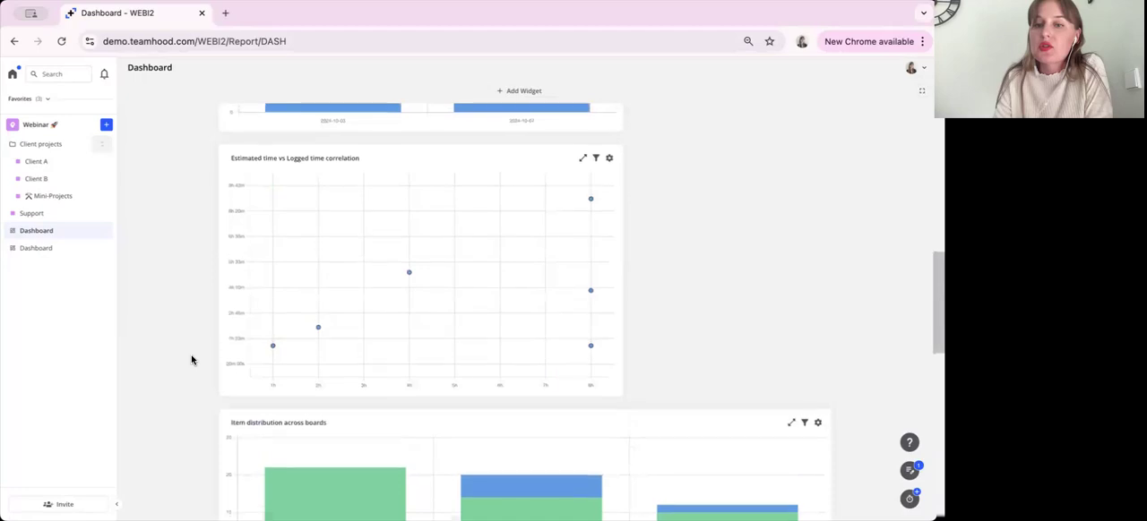
scroll(192, 361, up, 5)
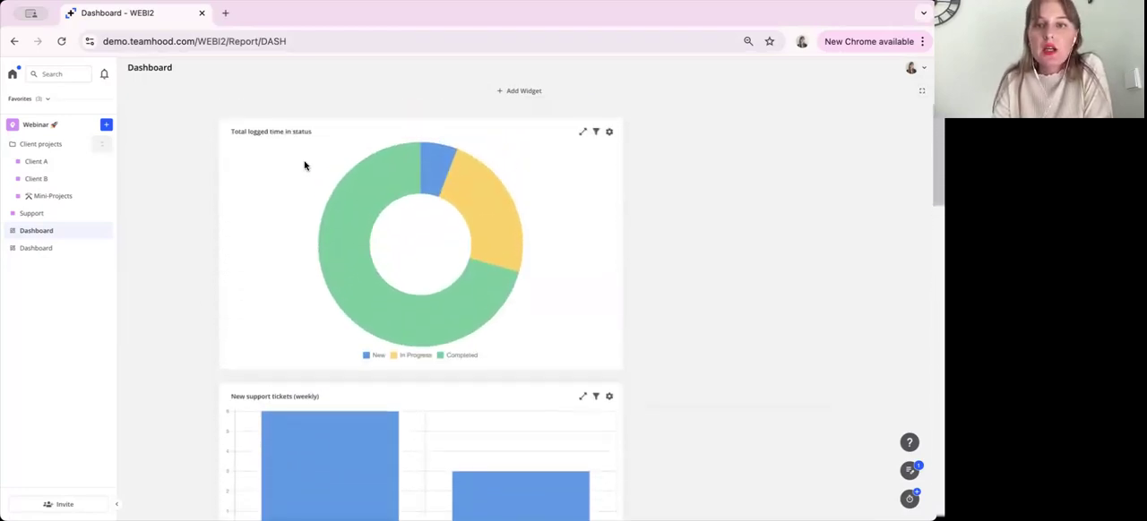
click(519, 91)
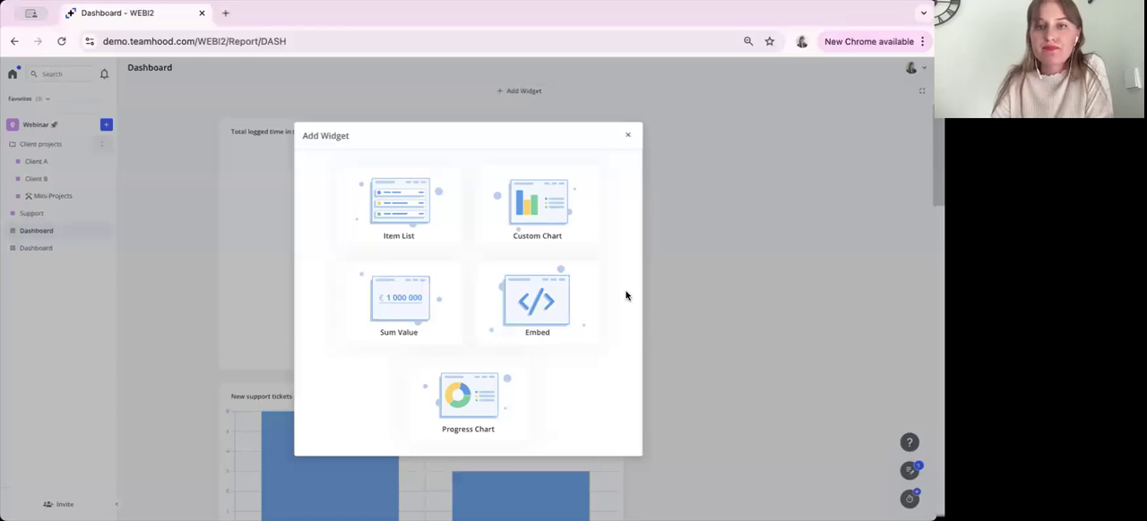
click(627, 135)
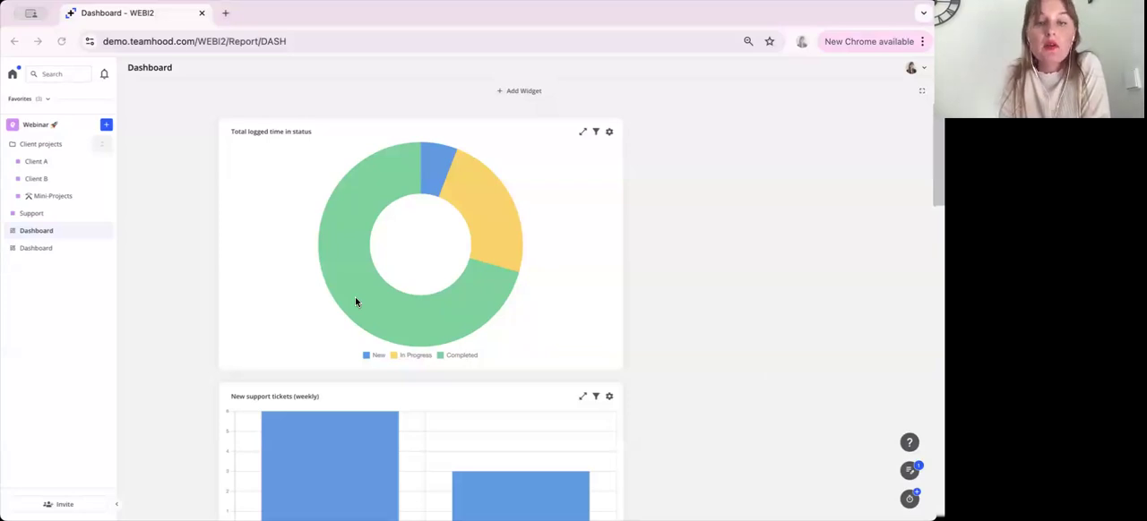
click(768, 504)
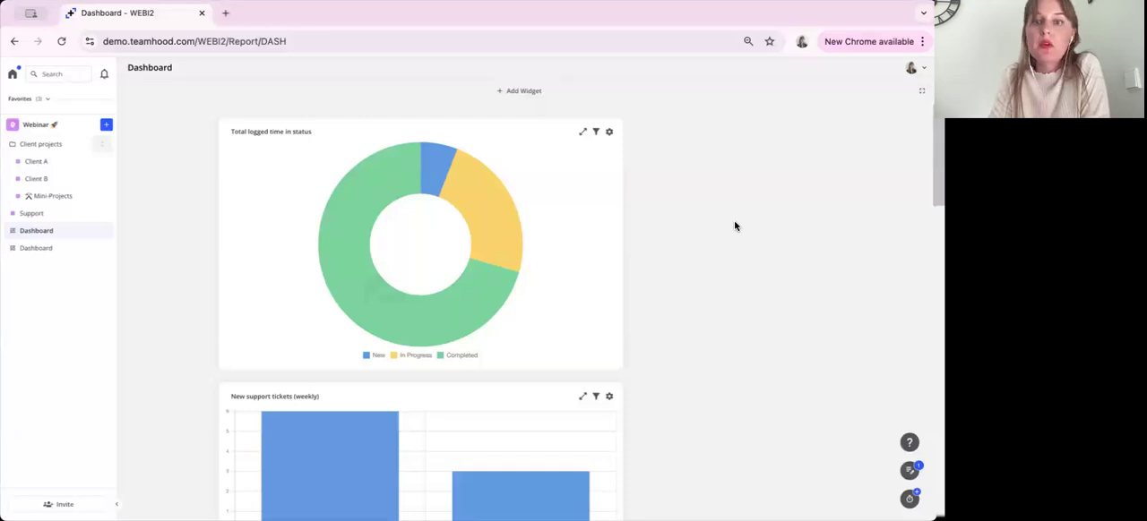